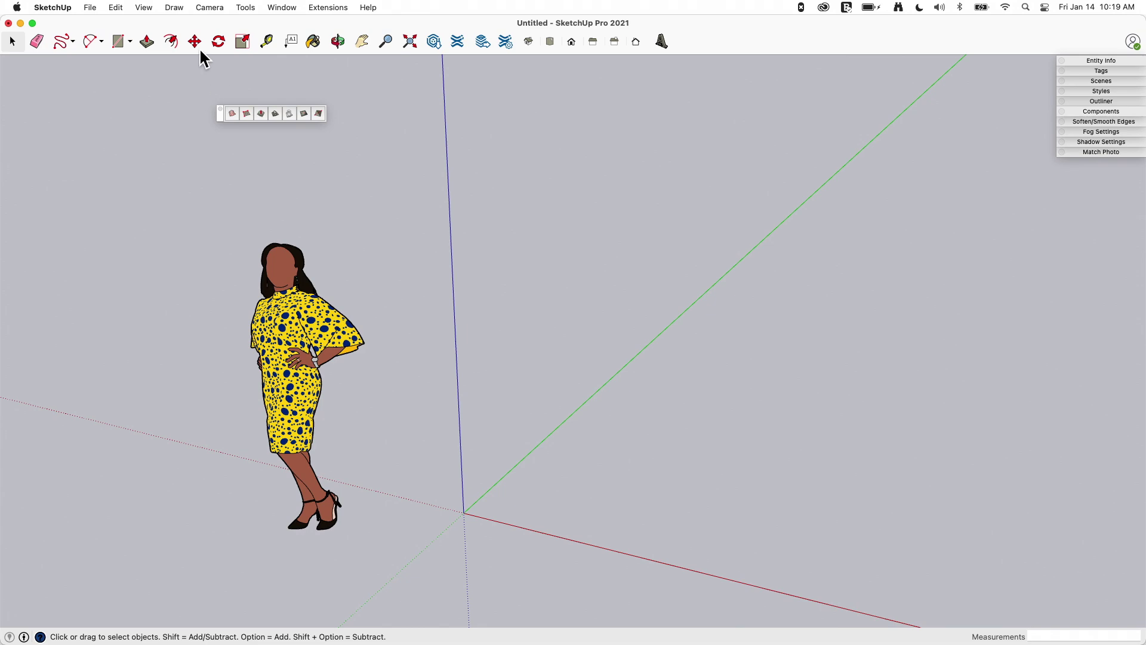
Step: Zoom out and orbit to an oblique view of the seven contour lines, then select their group
click(151, 7)
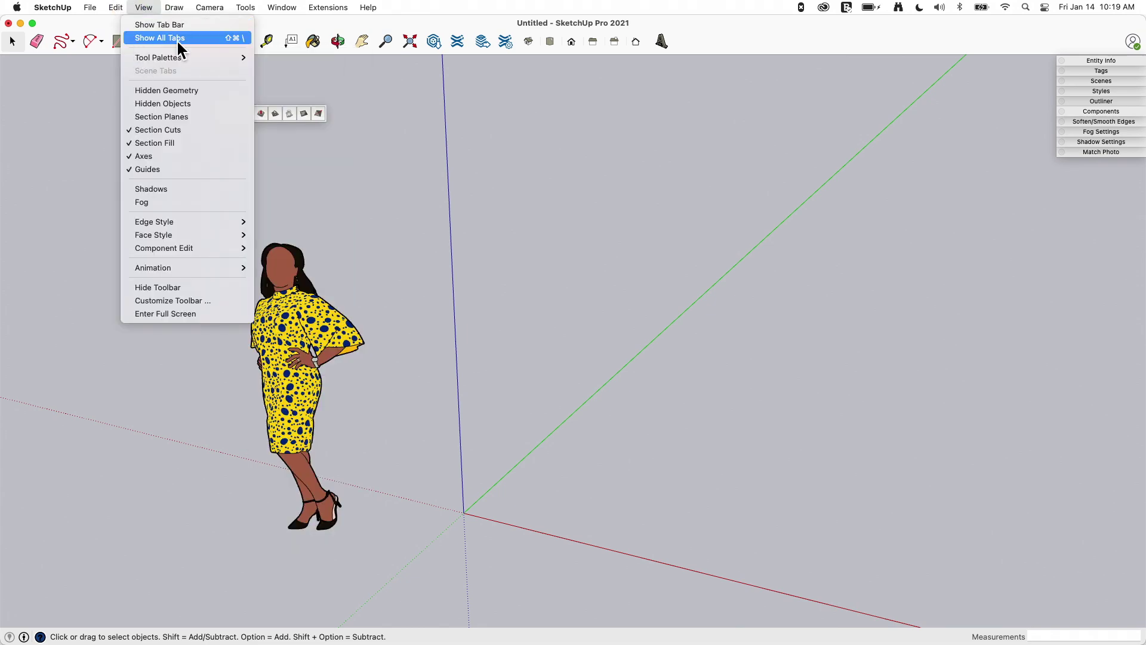
click(317, 94)
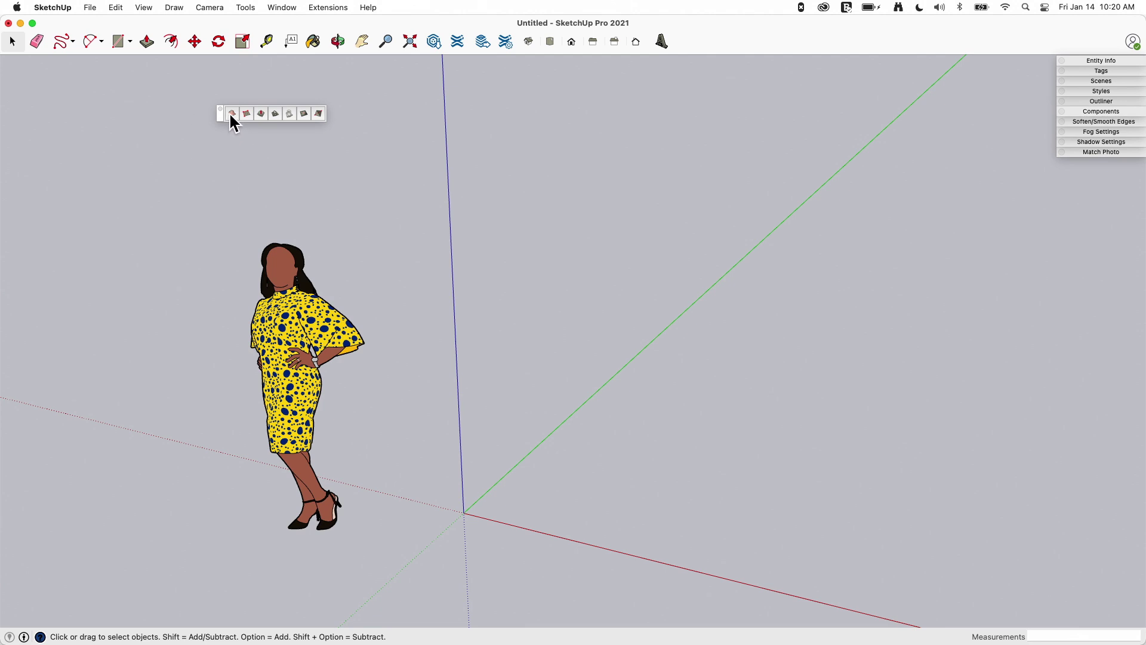
scroll(77, 181, down, 5)
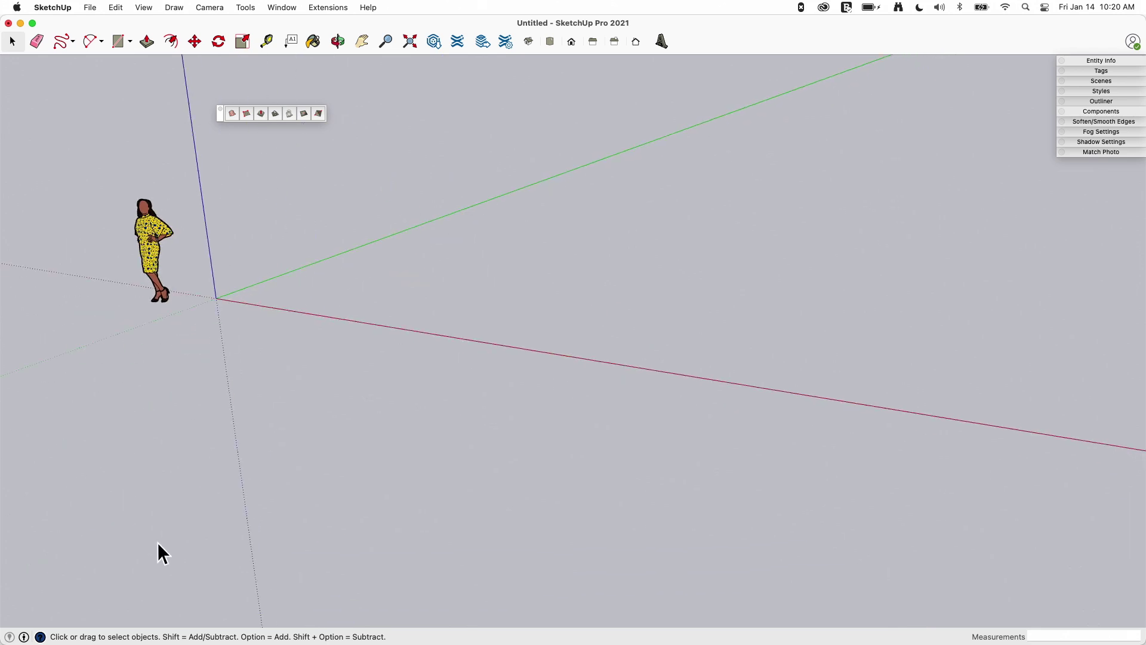
scroll(167, 455, down, 5)
scroll(106, 342, down, 6)
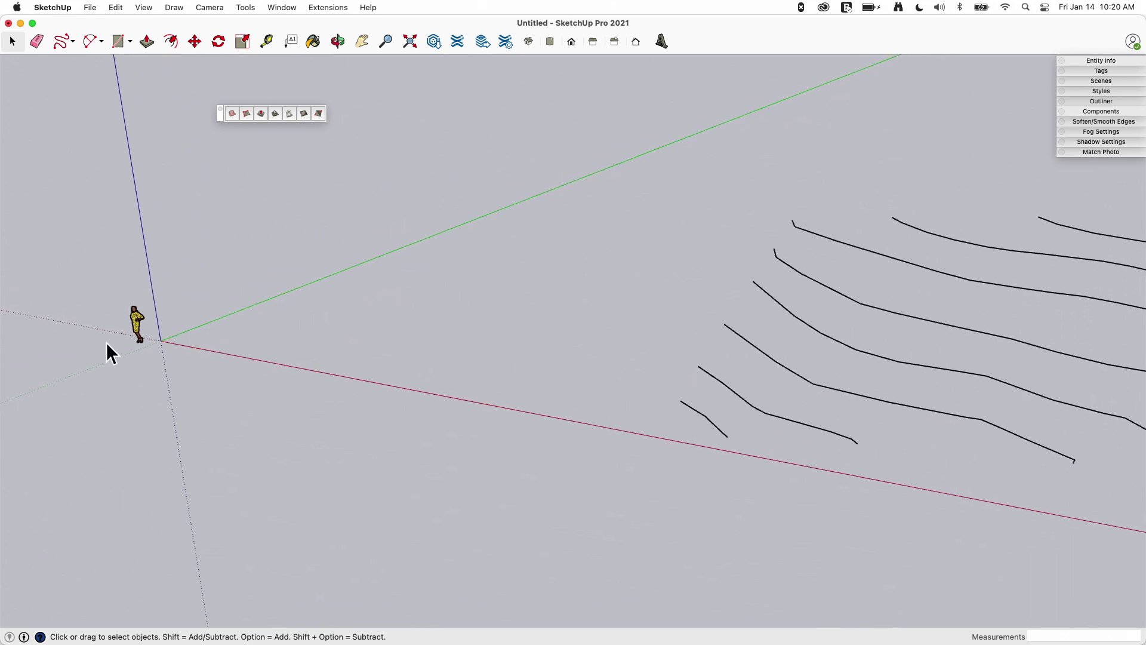
middle_drag(693, 339, 777, 217)
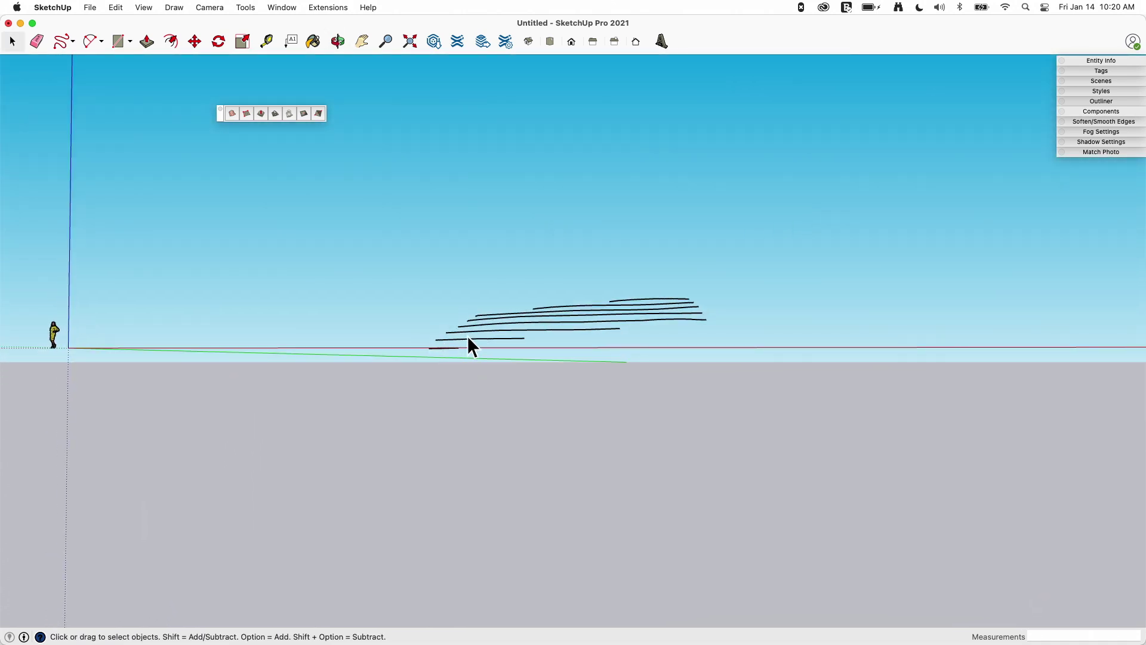
middle_drag(621, 290, 552, 498)
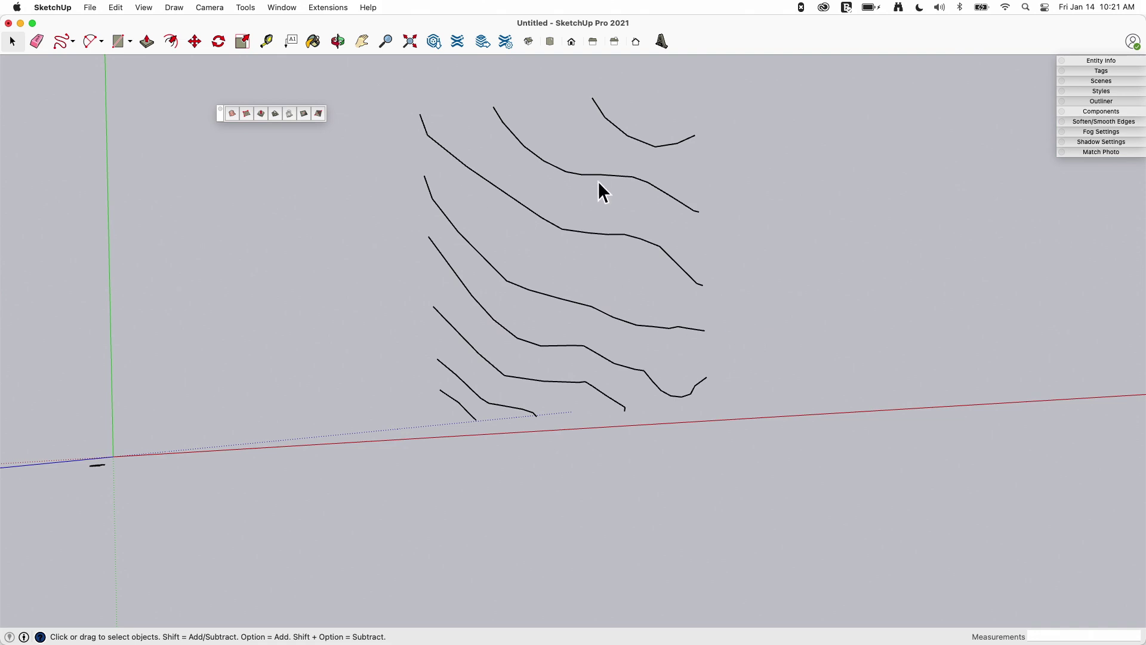
middle_drag(800, 578, 642, 514)
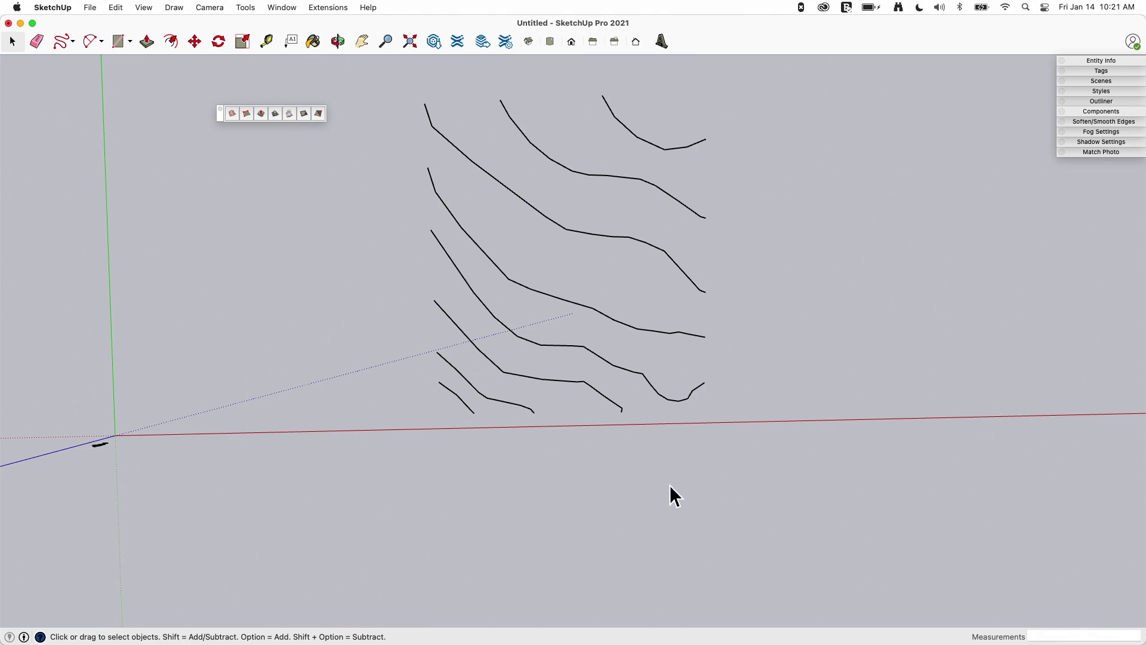
middle_drag(546, 386, 460, 343)
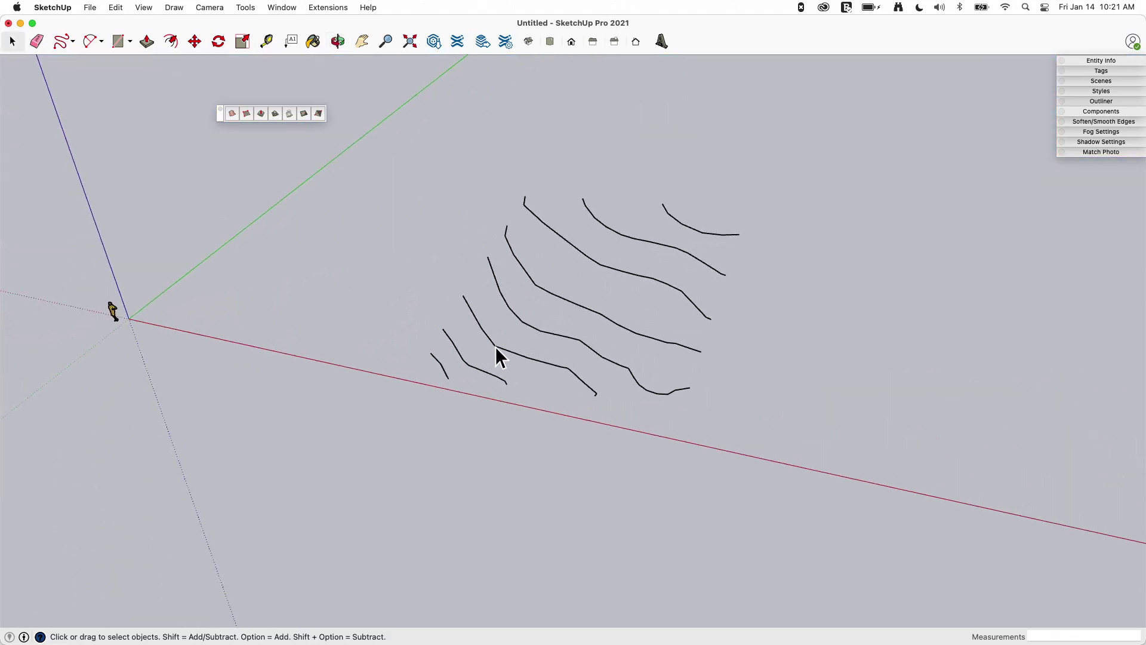
click(561, 338)
Step: Open the contour group for editing and pick individual contour lines
double_click(562, 338)
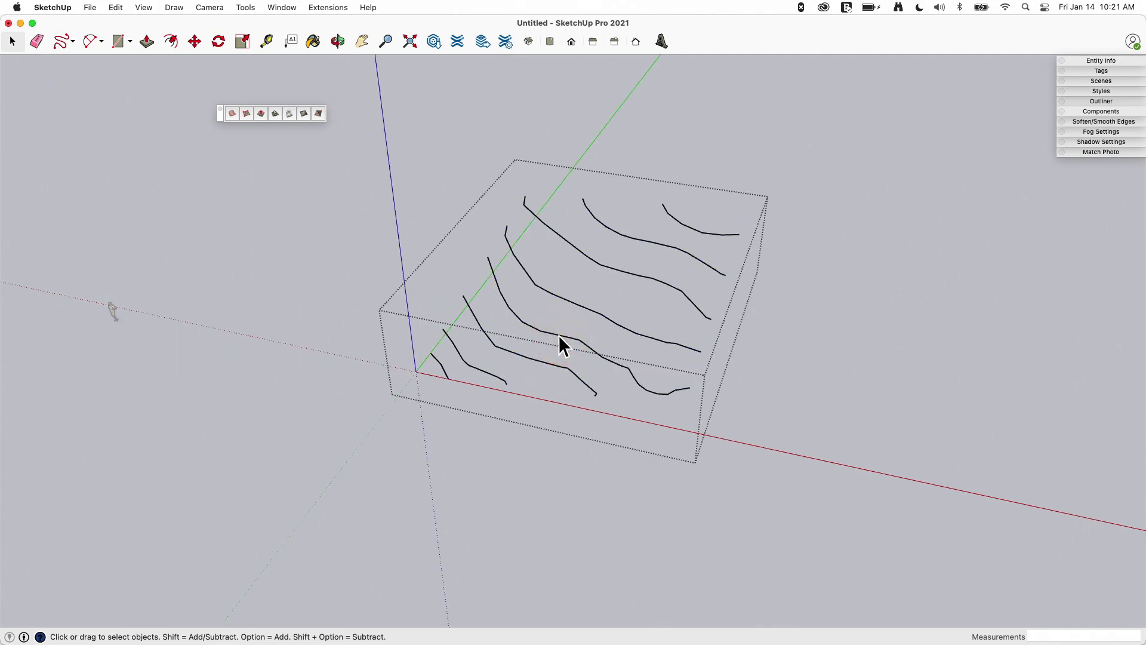
click(525, 323)
click(540, 288)
click(465, 363)
Step: Window-select every contour curve in the group and run Sandbox From Contours
middle_drag(471, 368, 552, 185)
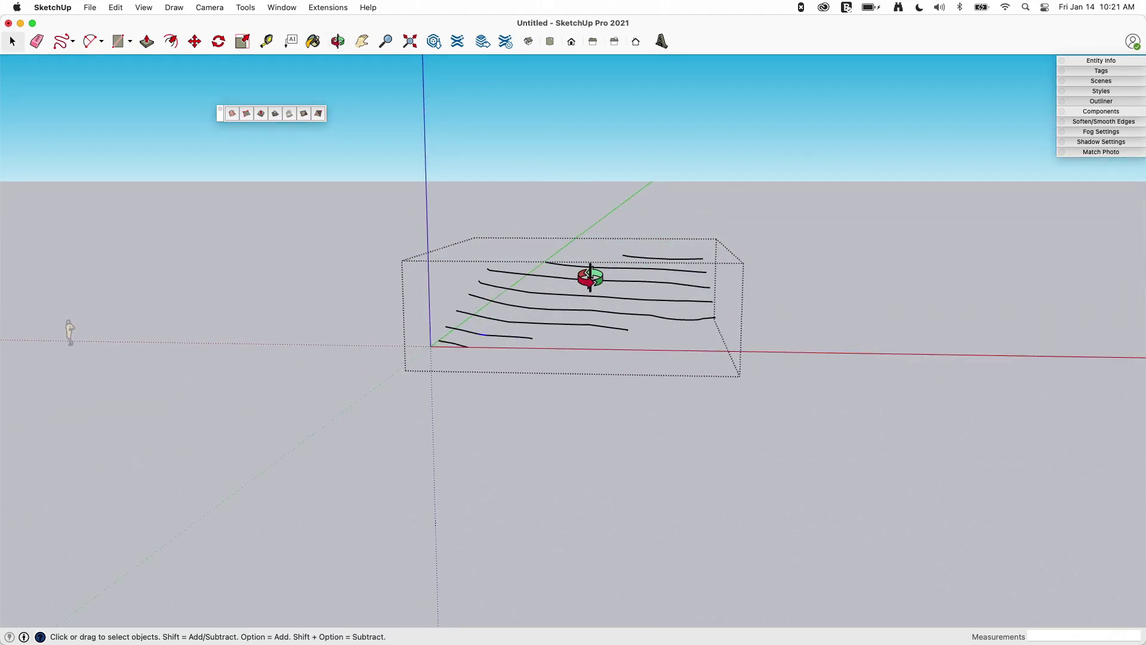
middle_drag(589, 276, 525, 333)
click(388, 151)
drag(388, 151, 765, 393)
middle_drag(766, 393, 577, 271)
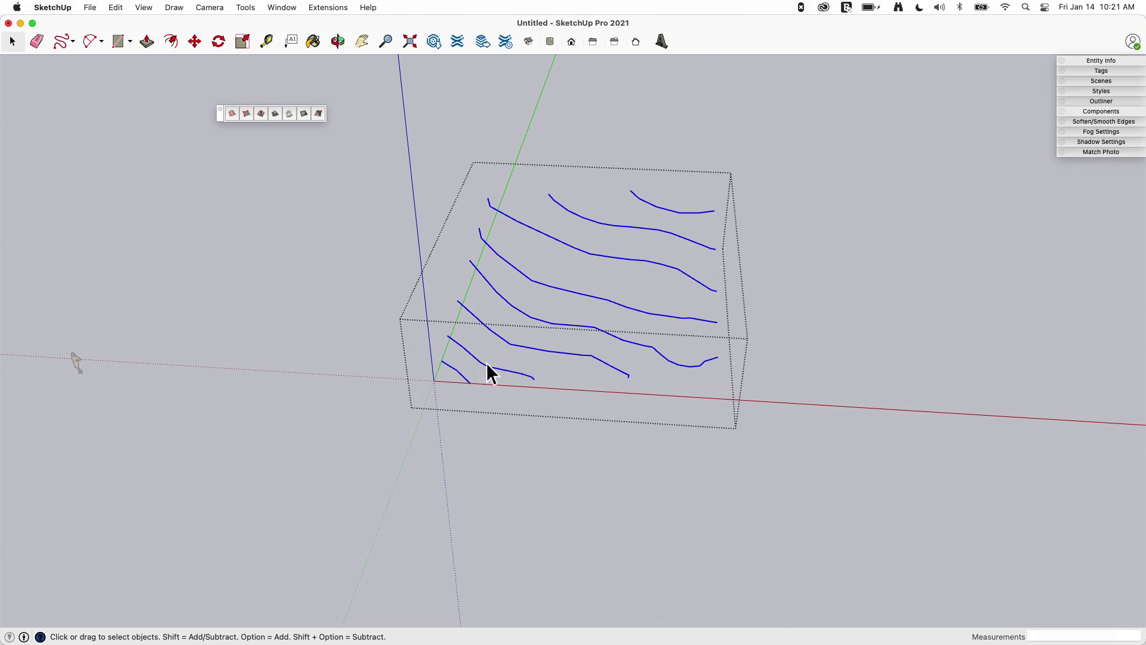
click(232, 114)
Step: Orbit over the new white terrain surface and open its group for editing
middle_drag(807, 397, 677, 384)
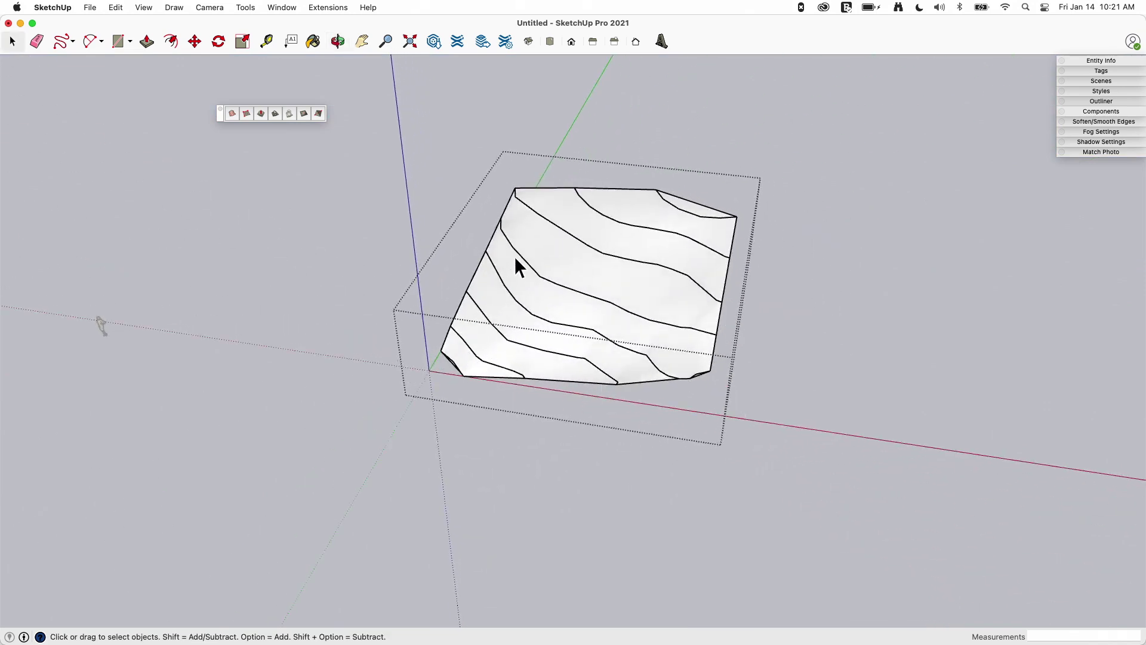
middle_drag(687, 198, 737, 317)
click(620, 291)
double_click(602, 266)
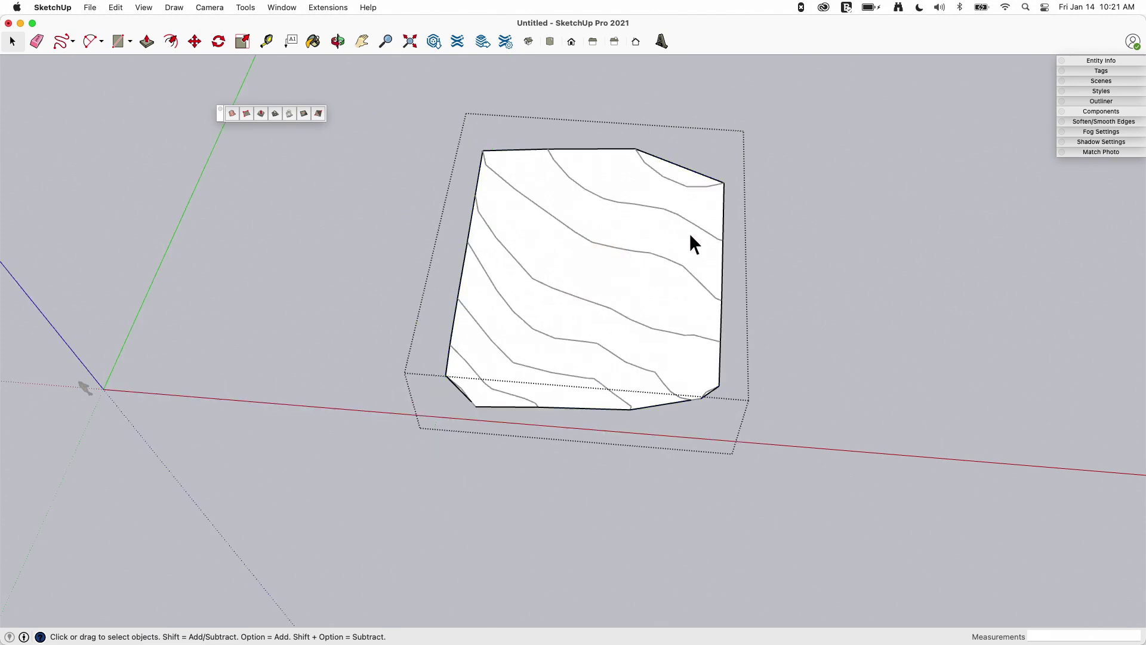
click(147, 7)
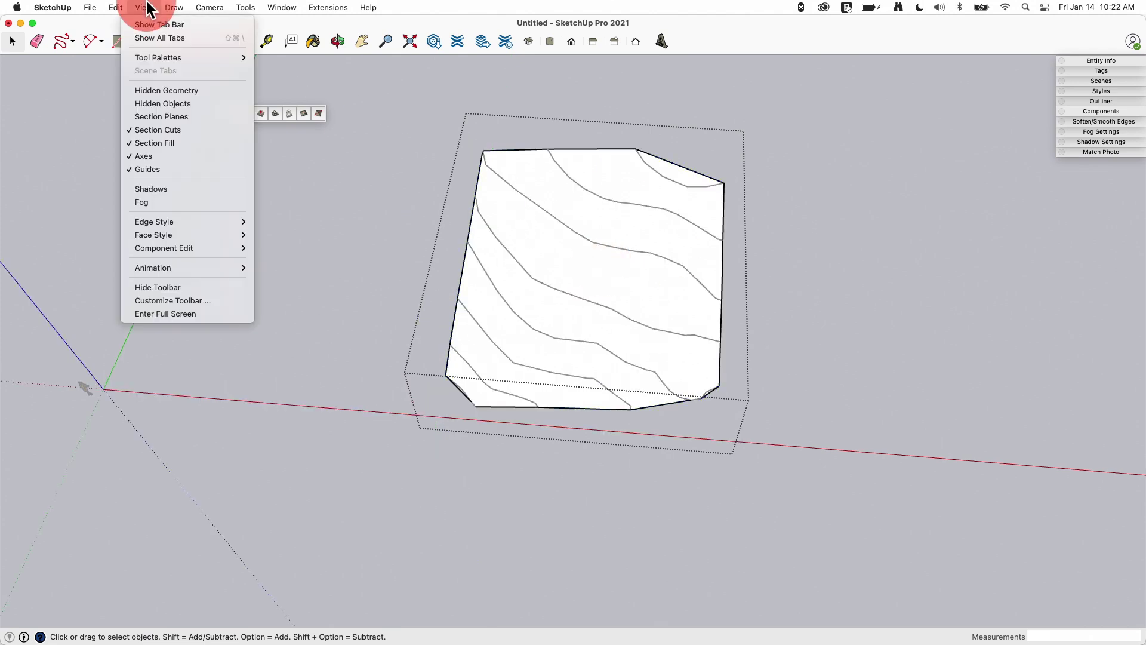
Step: Turn on Hidden Geometry so the terrain's triangulation shows as dashed edges
click(177, 97)
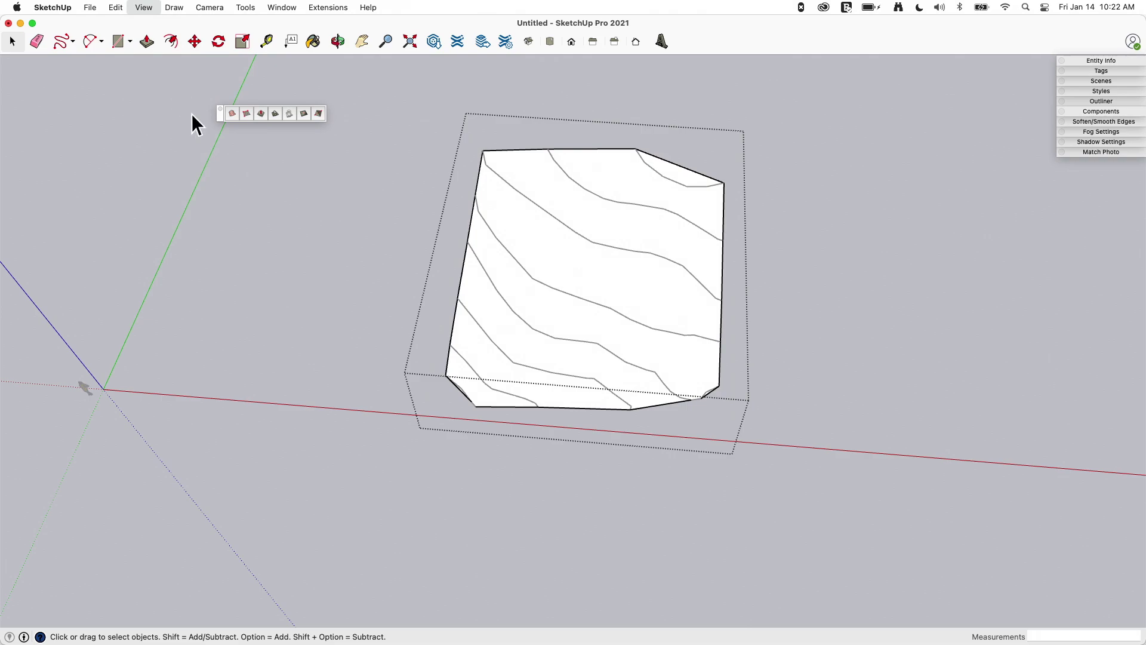
middle_drag(652, 317, 629, 443)
scroll(606, 325, up, 3)
middle_drag(607, 325, 805, 455)
scroll(649, 262, down, 2)
scroll(650, 262, up, 1)
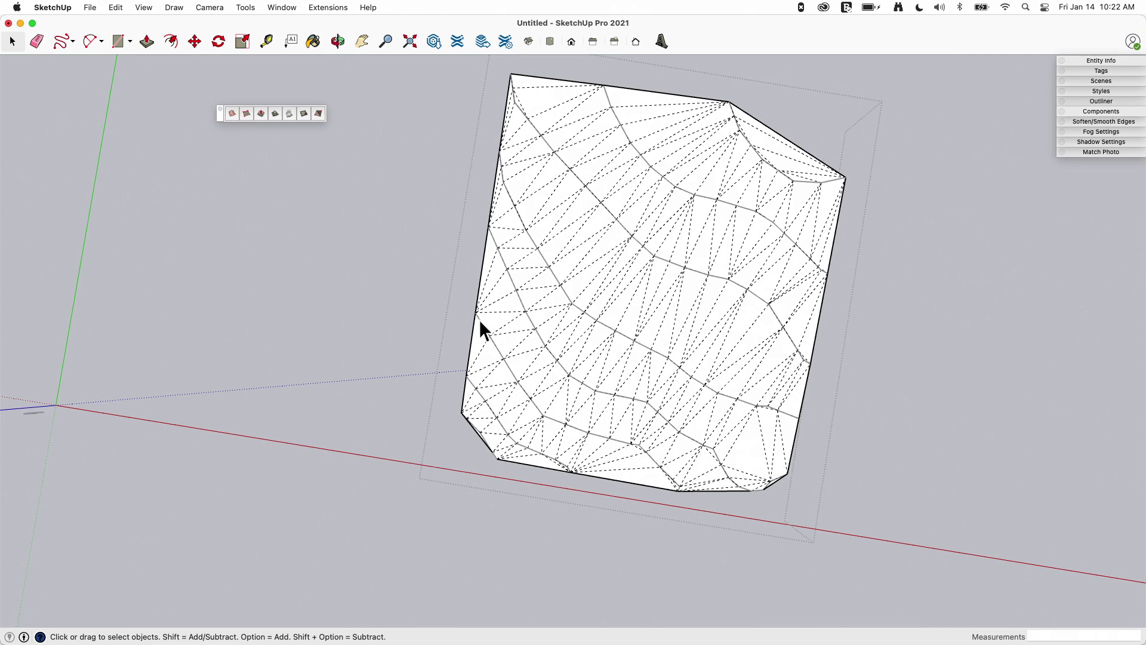
Step: Orbit around the terrain mesh to inspect its triangulation from several angles, then select it
middle_drag(563, 422, 511, 167)
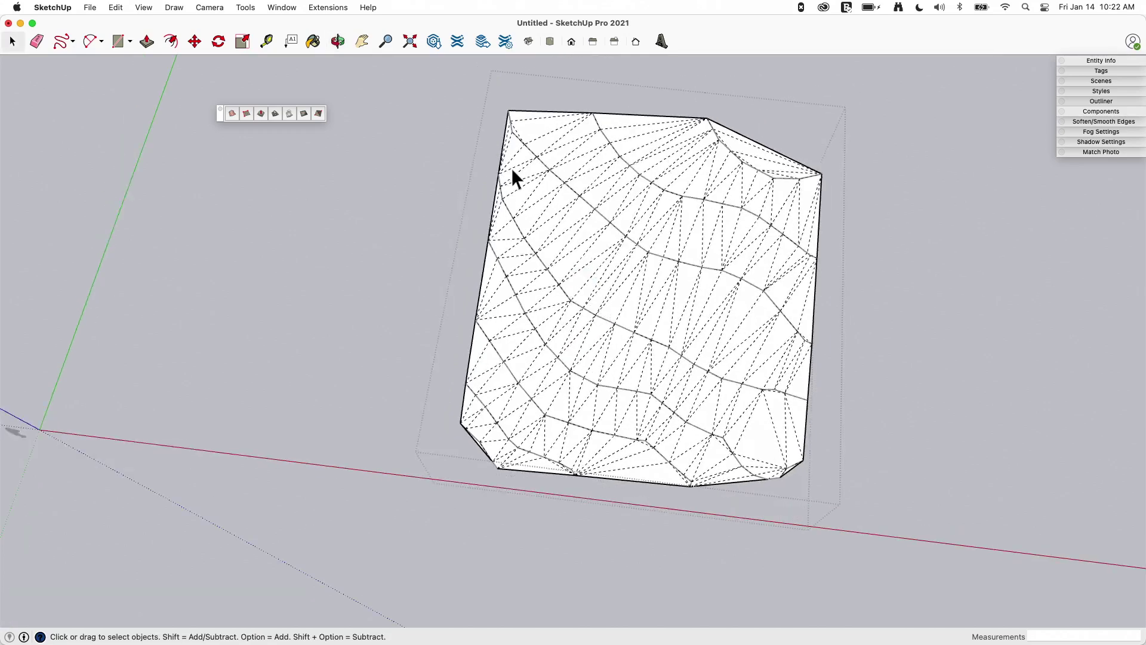
middle_drag(796, 436, 680, 481)
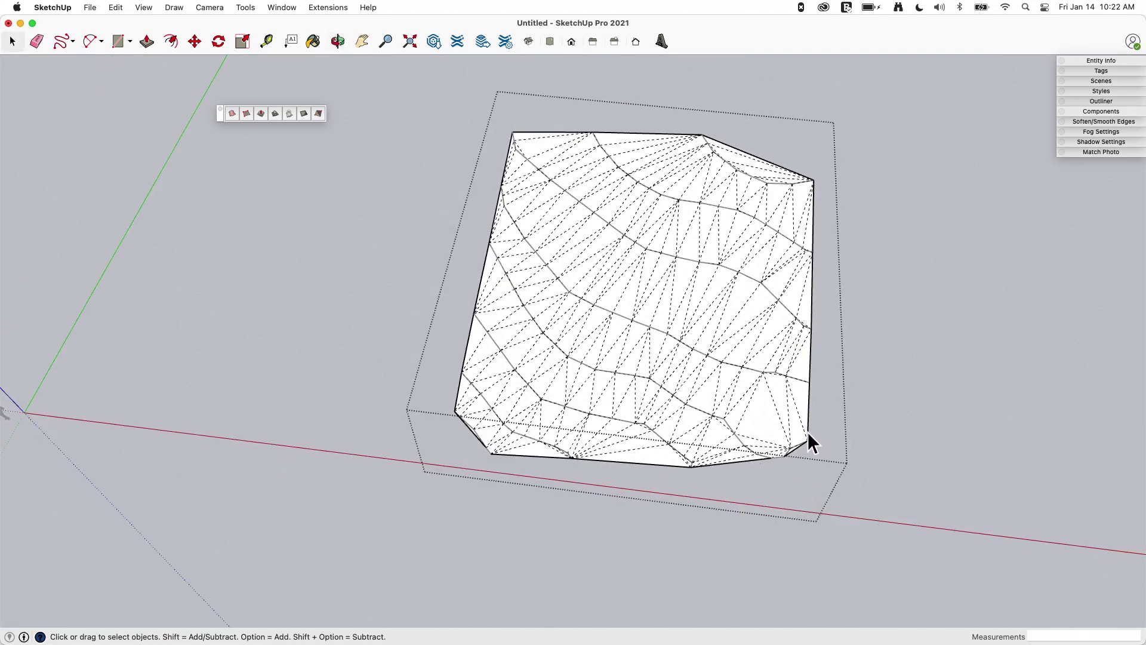
middle_drag(810, 474, 767, 481)
scroll(775, 490, up, 5)
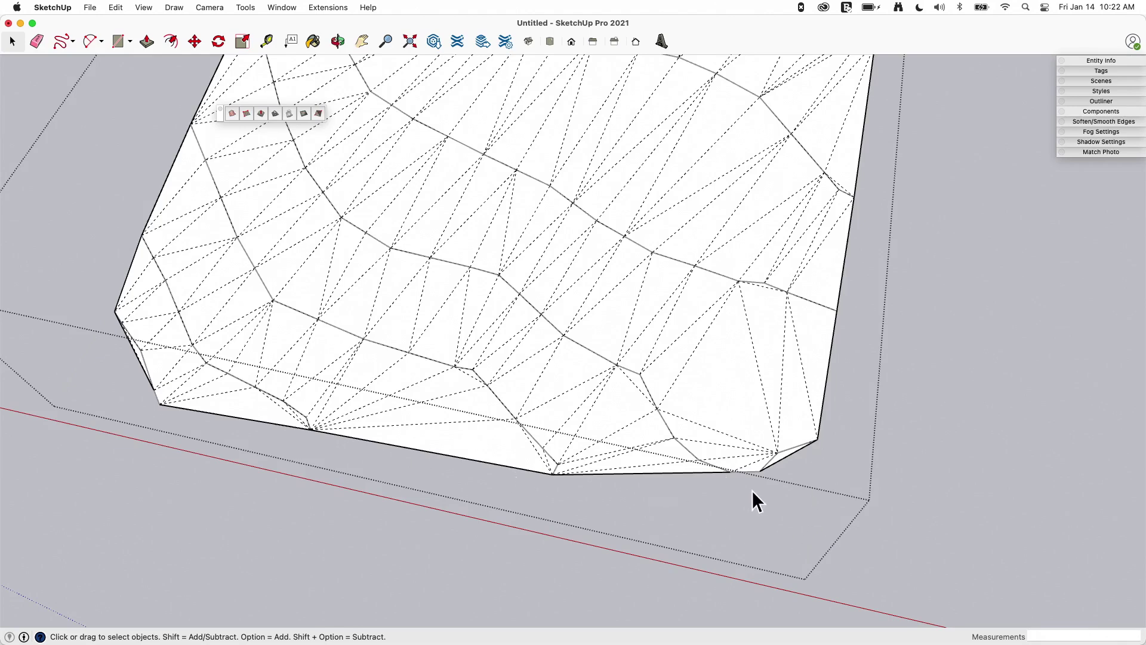
middle_drag(754, 478, 56, 514)
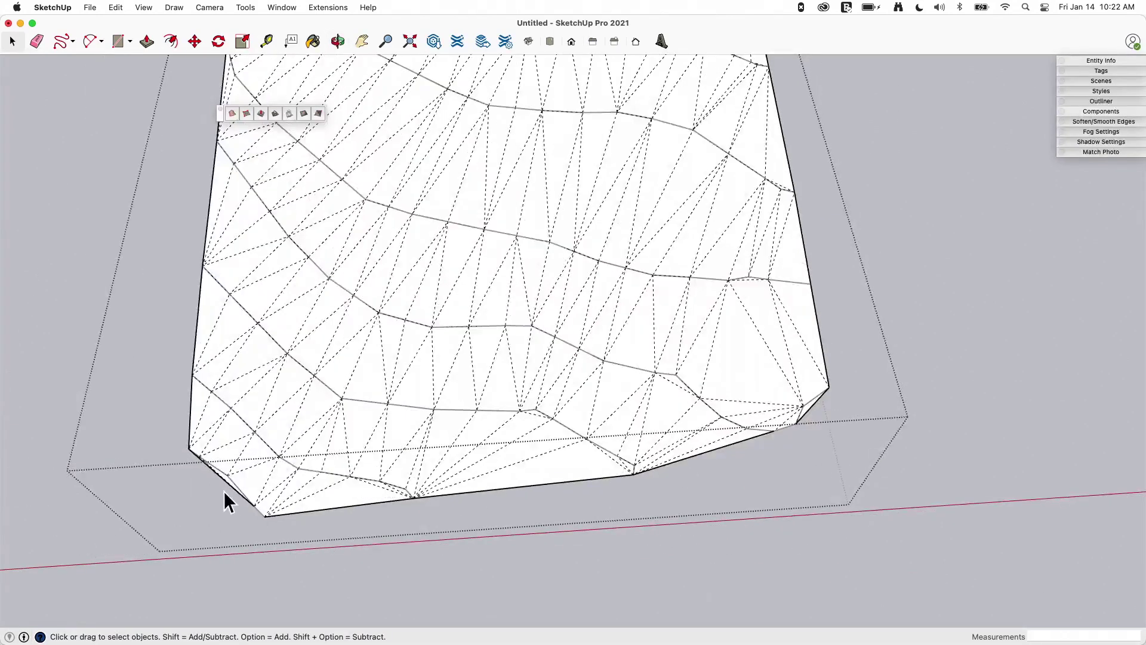
middle_drag(309, 521, 705, 365)
middle_drag(817, 214, 681, 218)
click(505, 242)
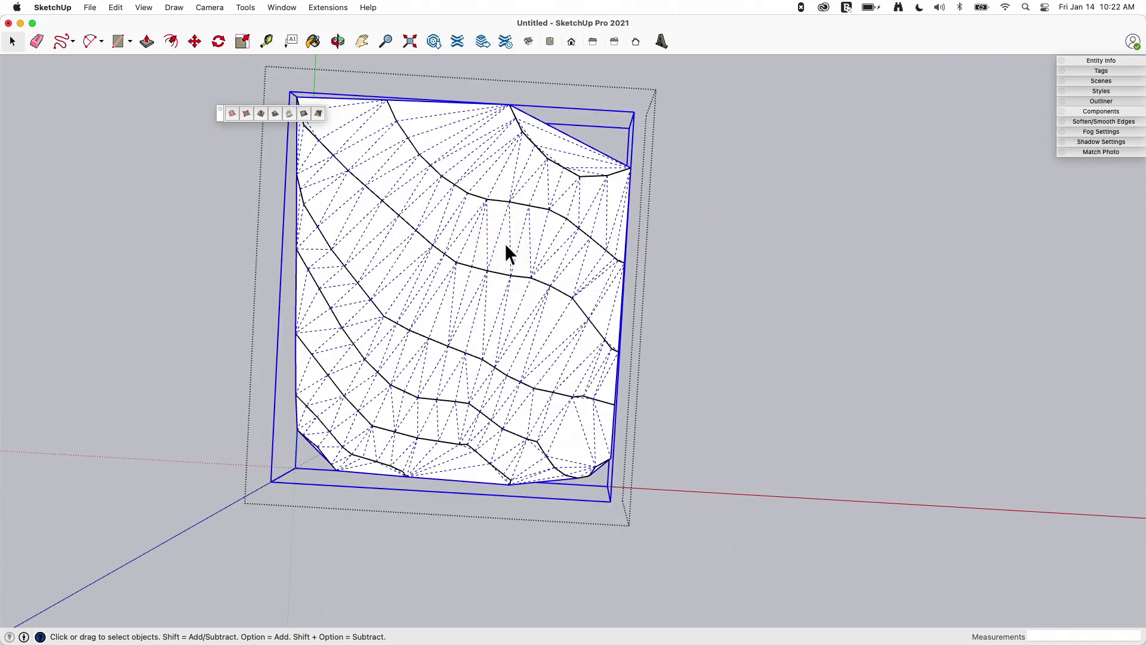
Step: Delete the terrain mesh and draw an edge from the top contour's end along the top boundary
key(BackSpace)
key(l)
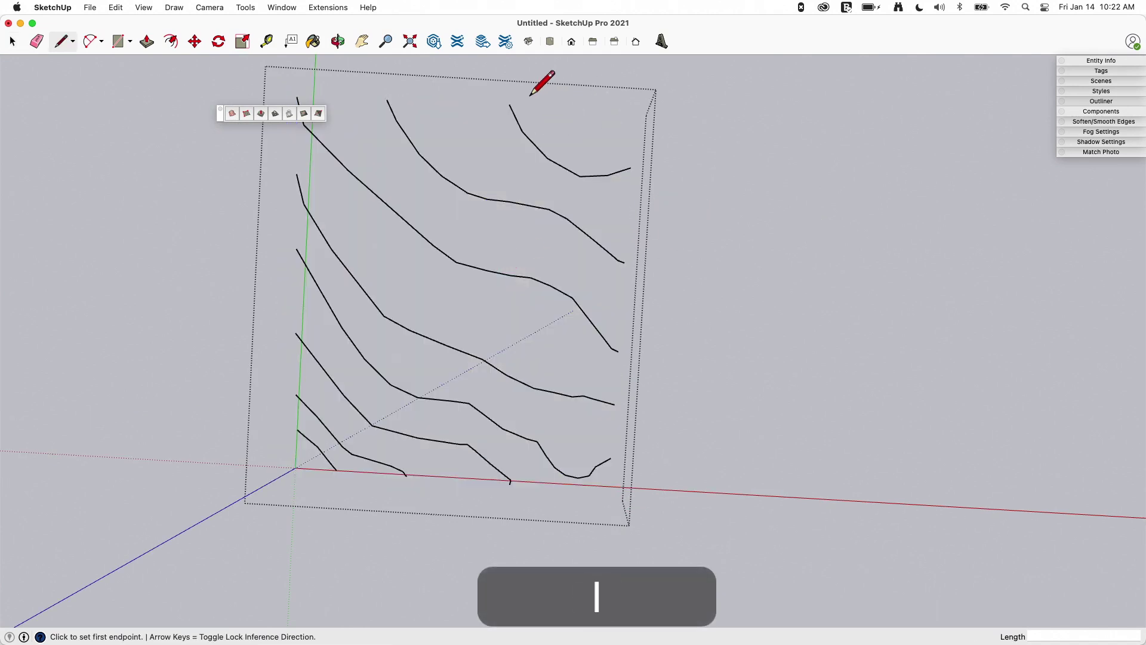
click(510, 104)
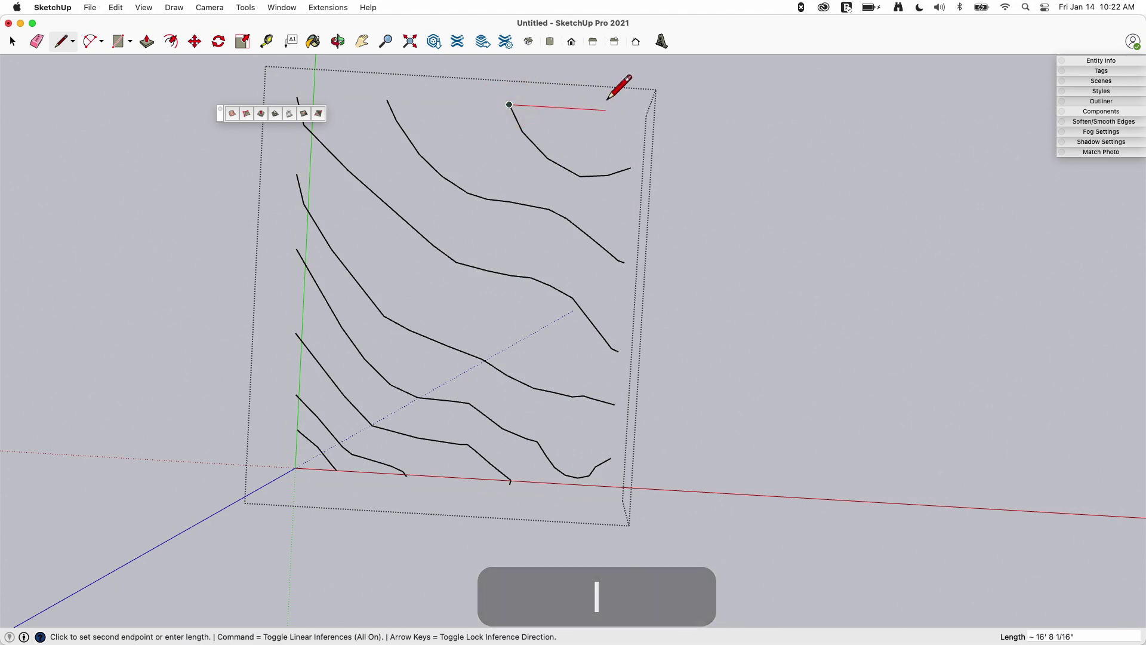
key(shift)
shift+click(631, 167)
click(631, 167)
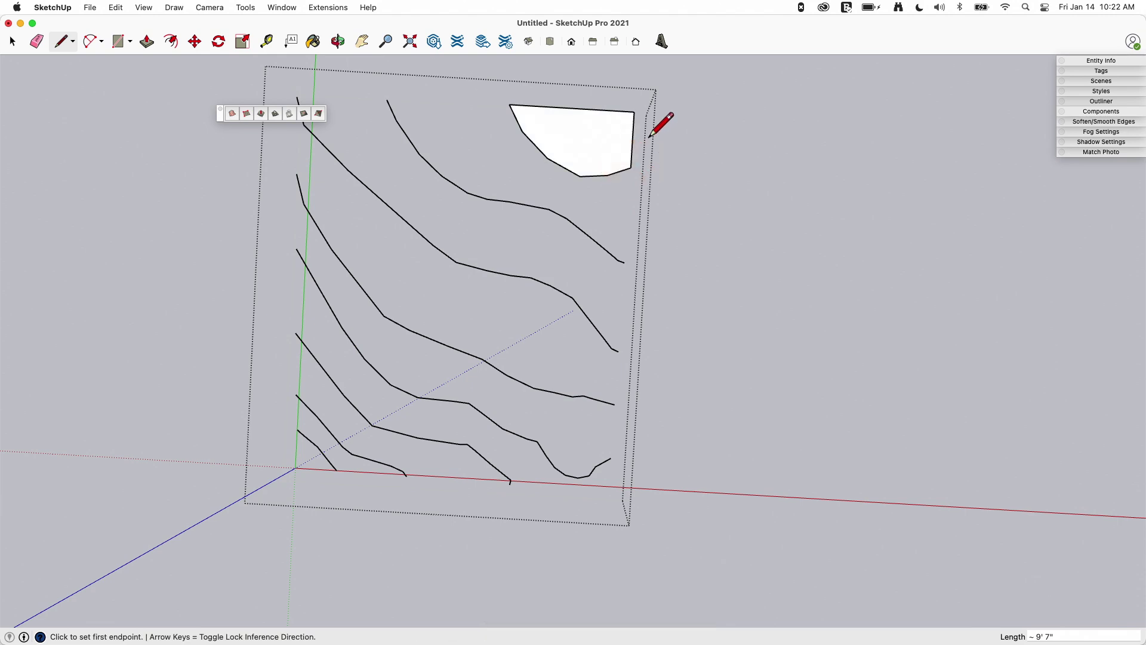
middle_drag(606, 173, 547, 15)
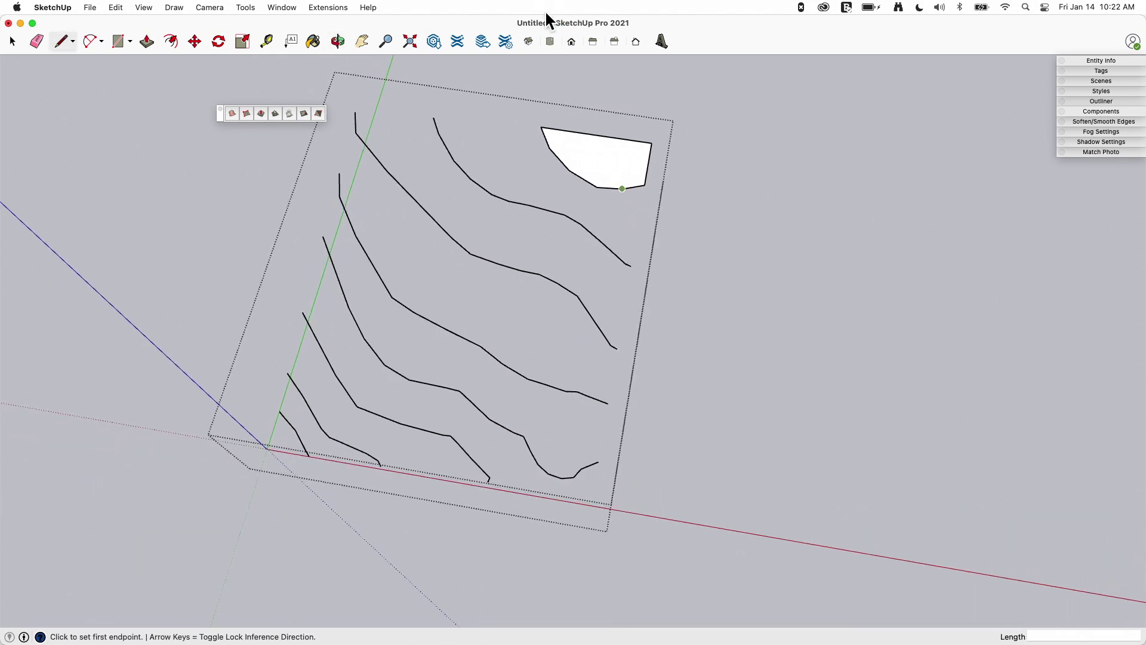
Step: Close the corner triangle at the origin and run an edge along the bottom site boundary
click(279, 411)
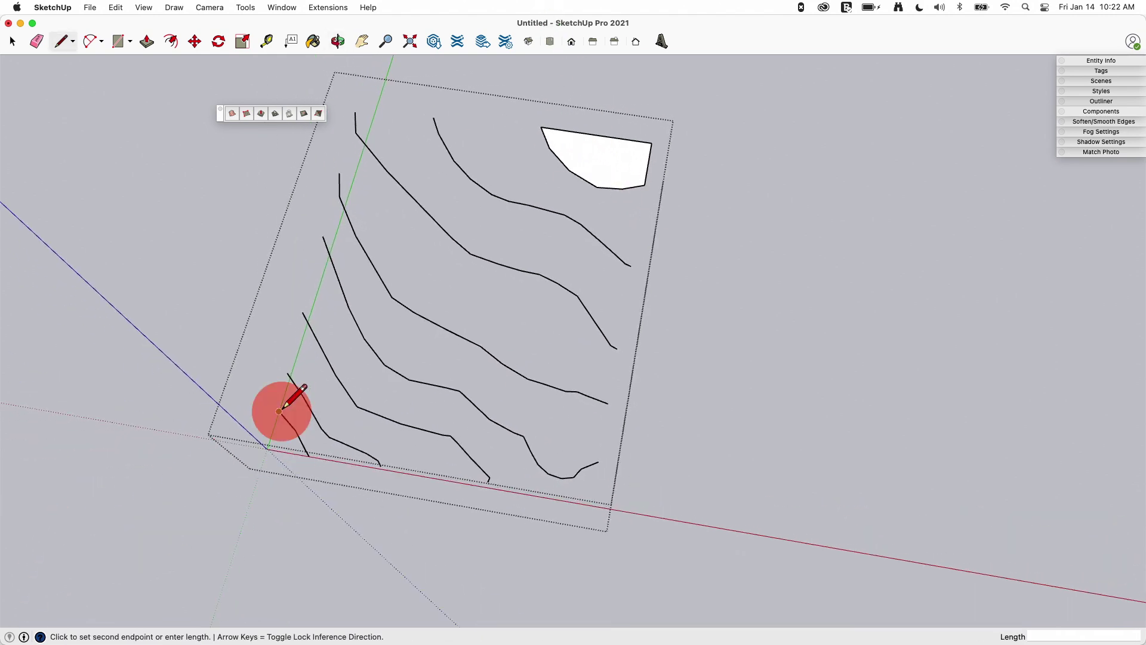
click(267, 448)
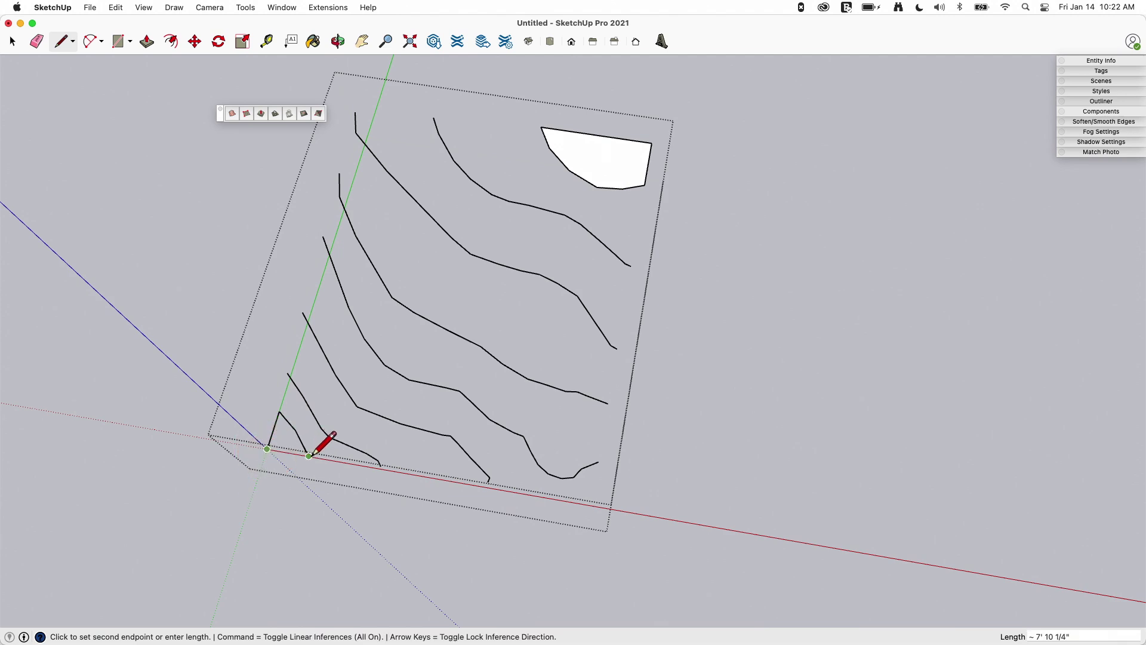
click(309, 455)
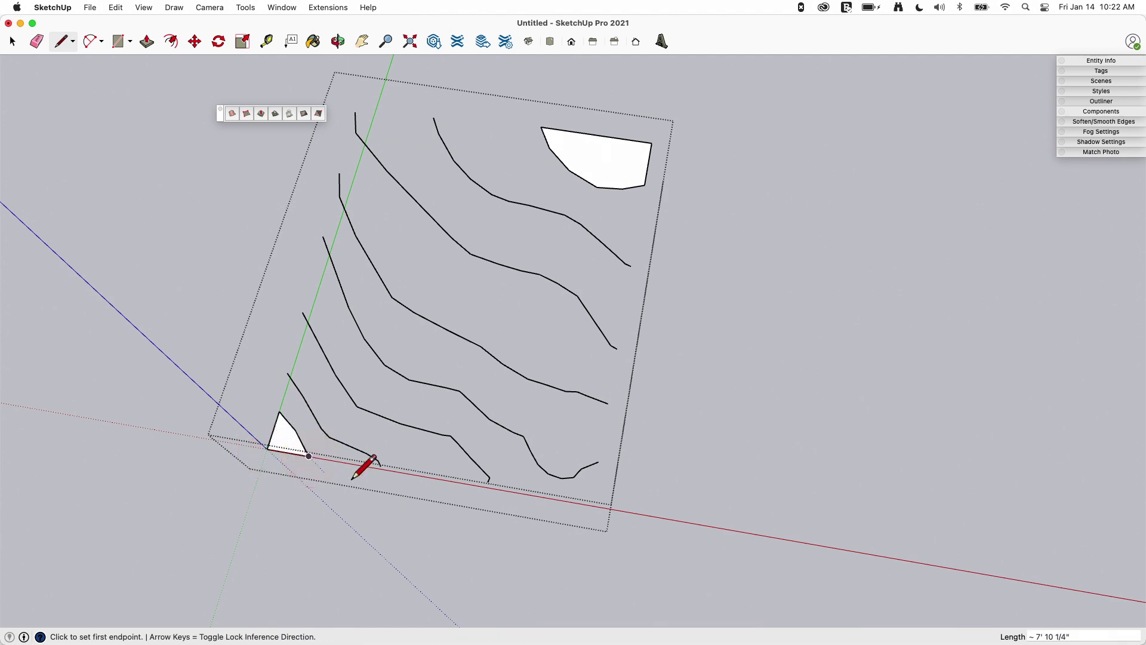
click(489, 481)
shift+click(591, 499)
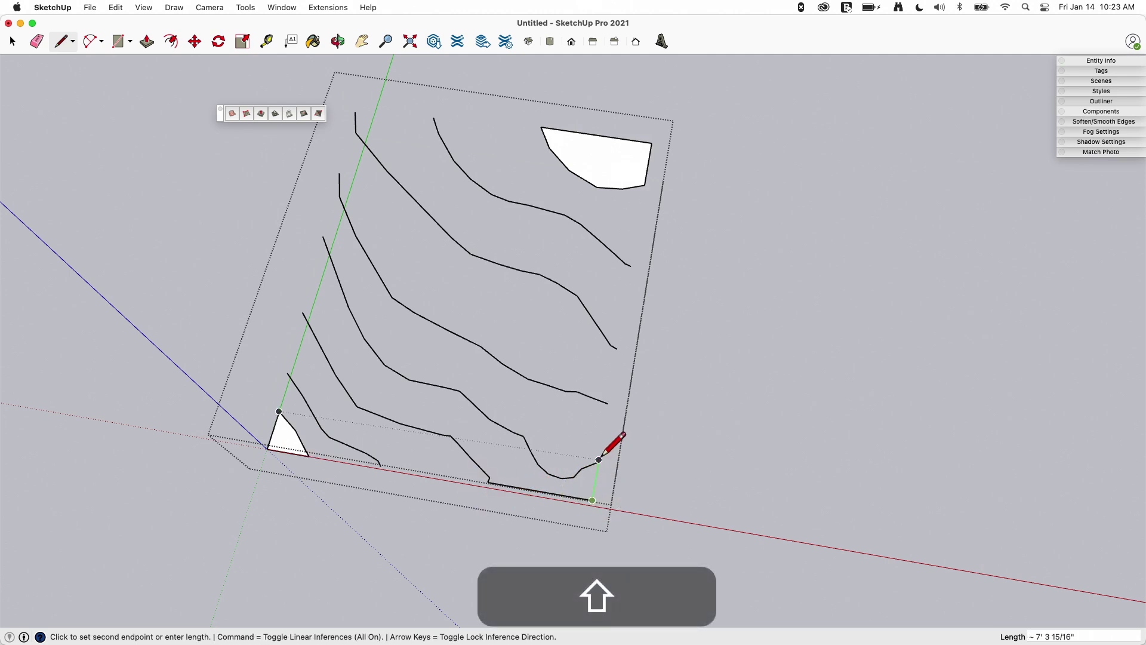
middle_drag(615, 450, 430, 322)
Step: Draw an edge joining two contour ends at the lower right corner
key(l)
scroll(520, 418, up, 3)
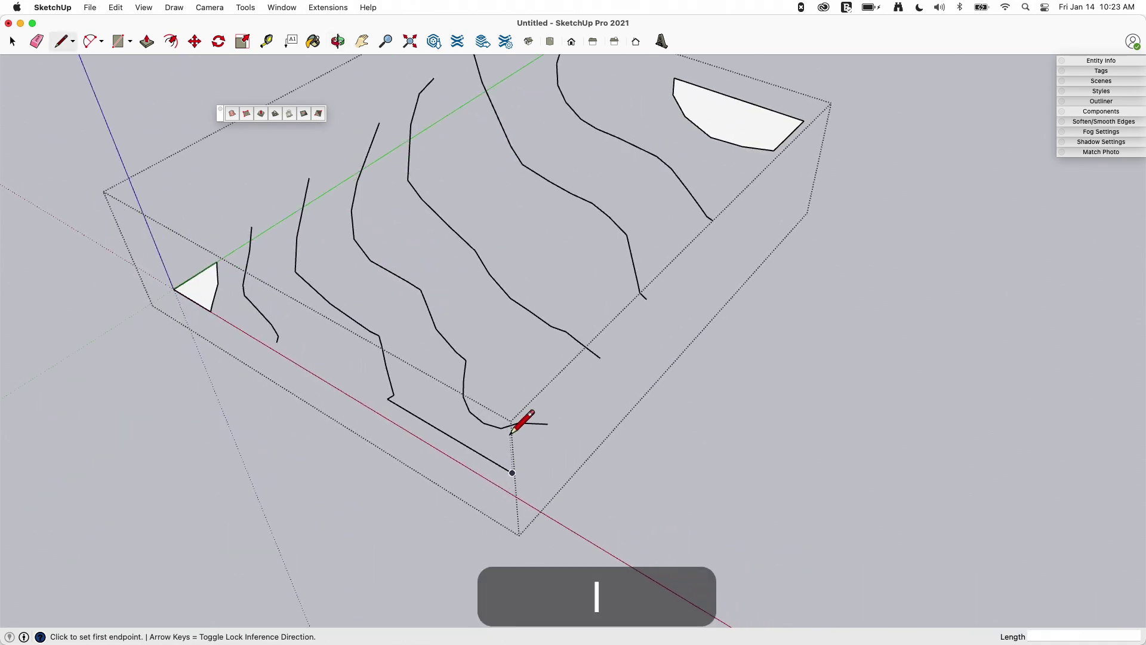
scroll(558, 420, up, 2)
click(545, 422)
key(l)
click(544, 423)
click(495, 464)
key(o)
drag(780, 440, 781, 269)
Step: Connect the two top-left contour ends with an edge locked to the red axis
key(l)
click(747, 448)
middle_drag(993, 430, 374, 401)
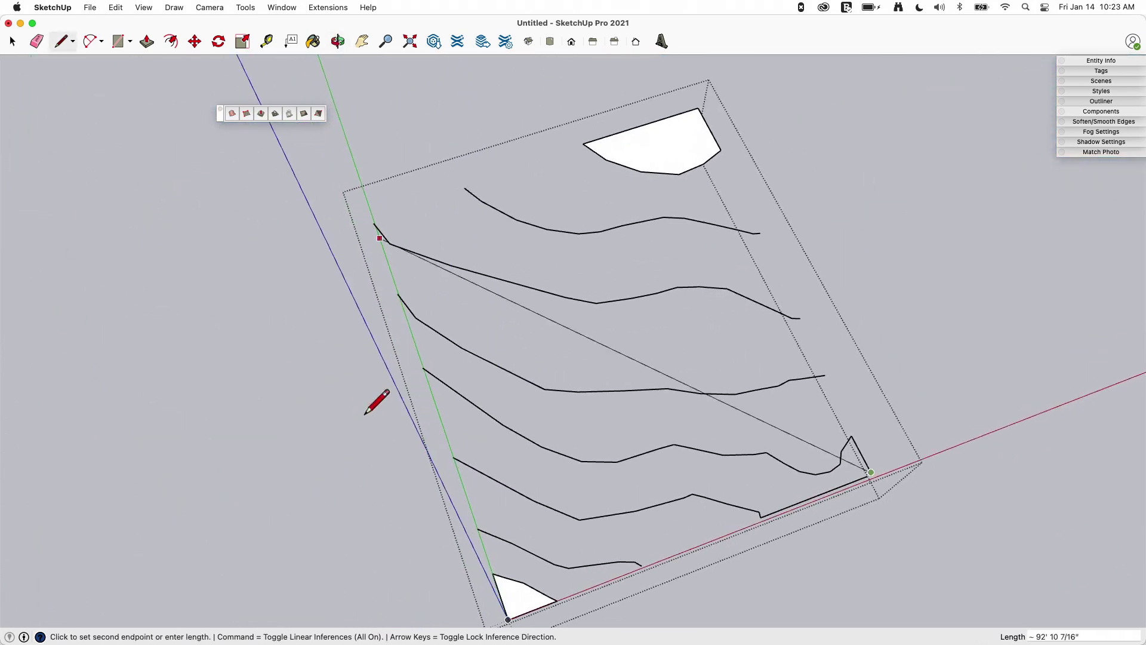
key(Escape)
scroll(377, 239, up, 5)
click(373, 228)
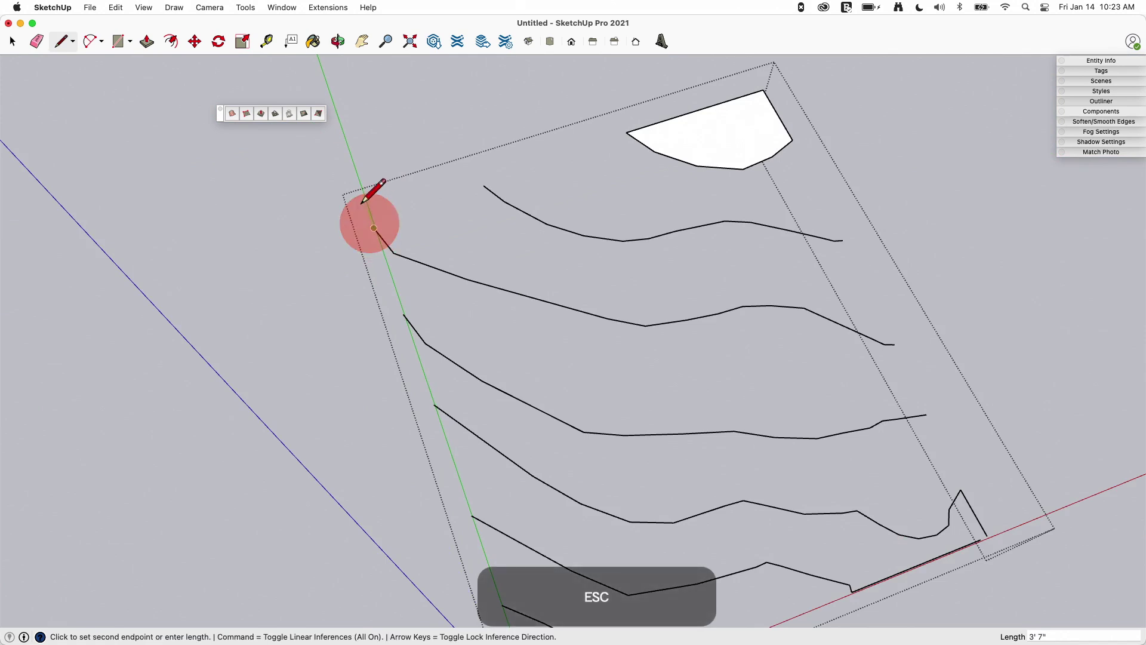
key(shift)
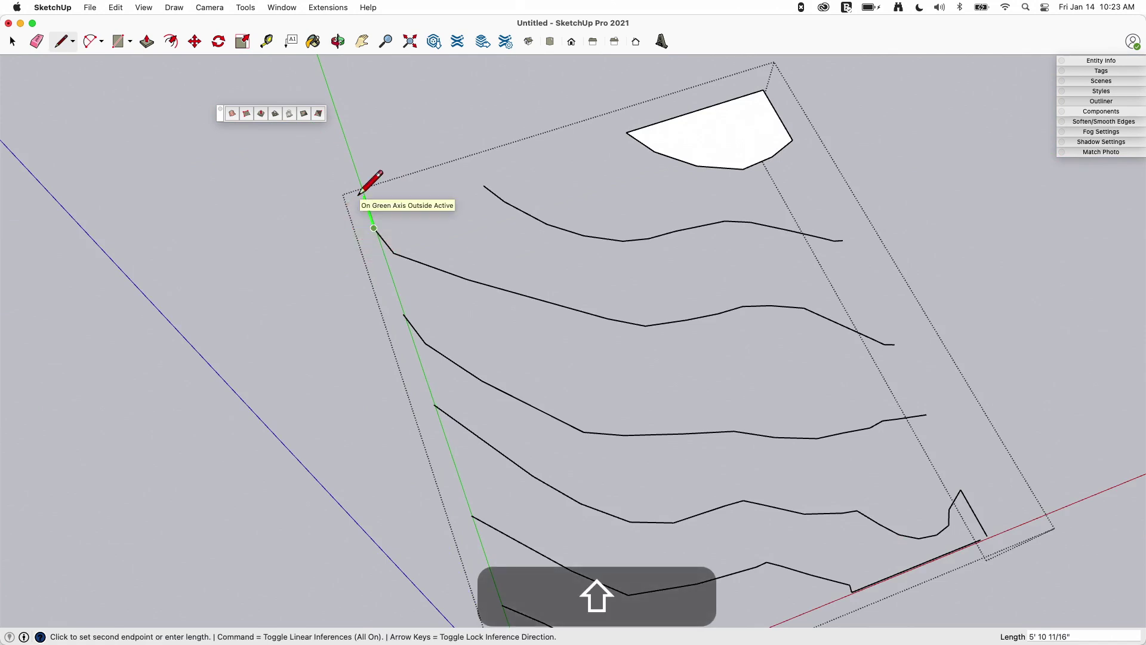
key(Escape)
click(485, 187)
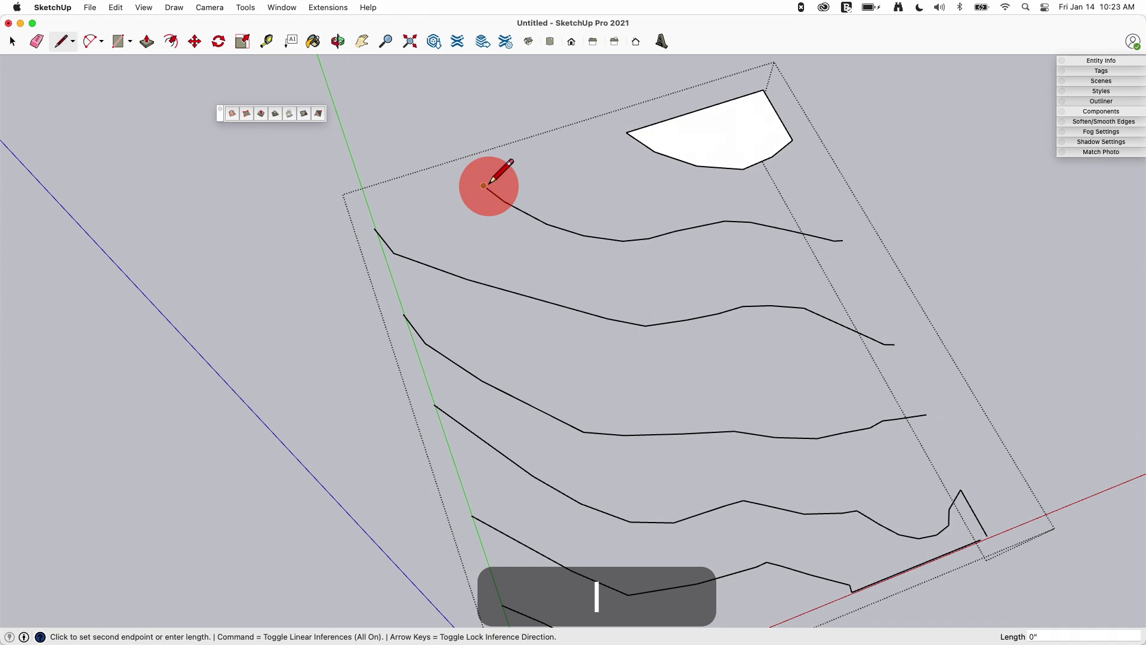
key(shift)
click(374, 224)
middle_drag(535, 210, 507, 274)
Step: Window-select all contours and corner faces and run Sandbox From Contours
key(space)
drag(270, 136, 759, 491)
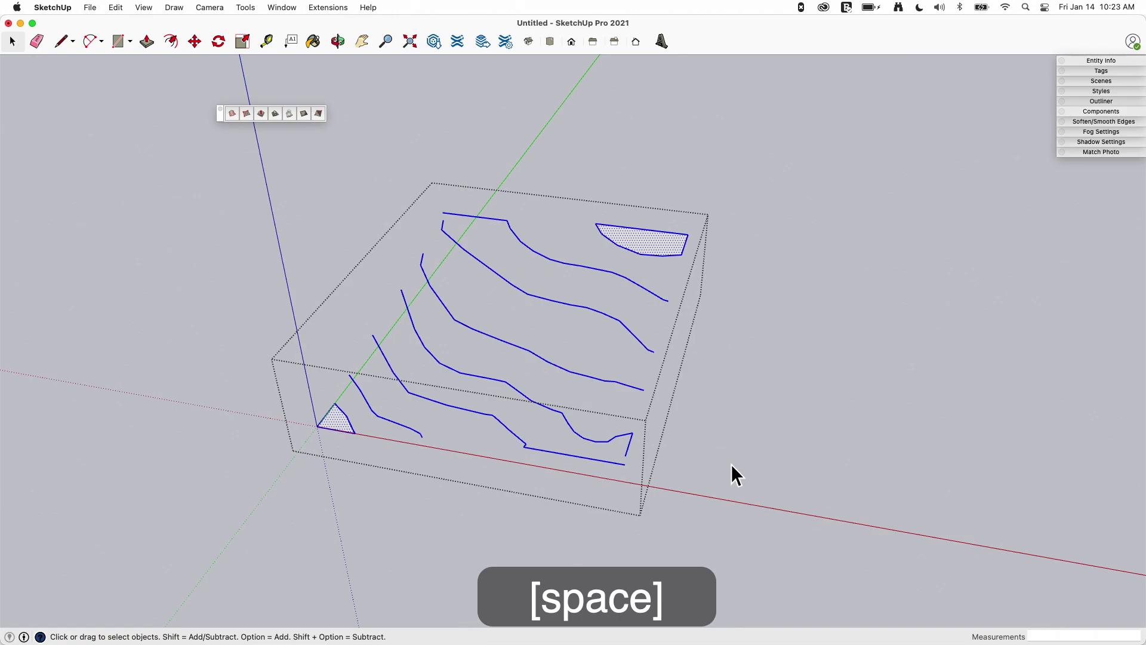
click(231, 113)
Step: Orbit and zoom around the new triangulated terrain, viewing it from low and high angles
middle_drag(697, 278, 776, 472)
scroll(715, 509, up, 10)
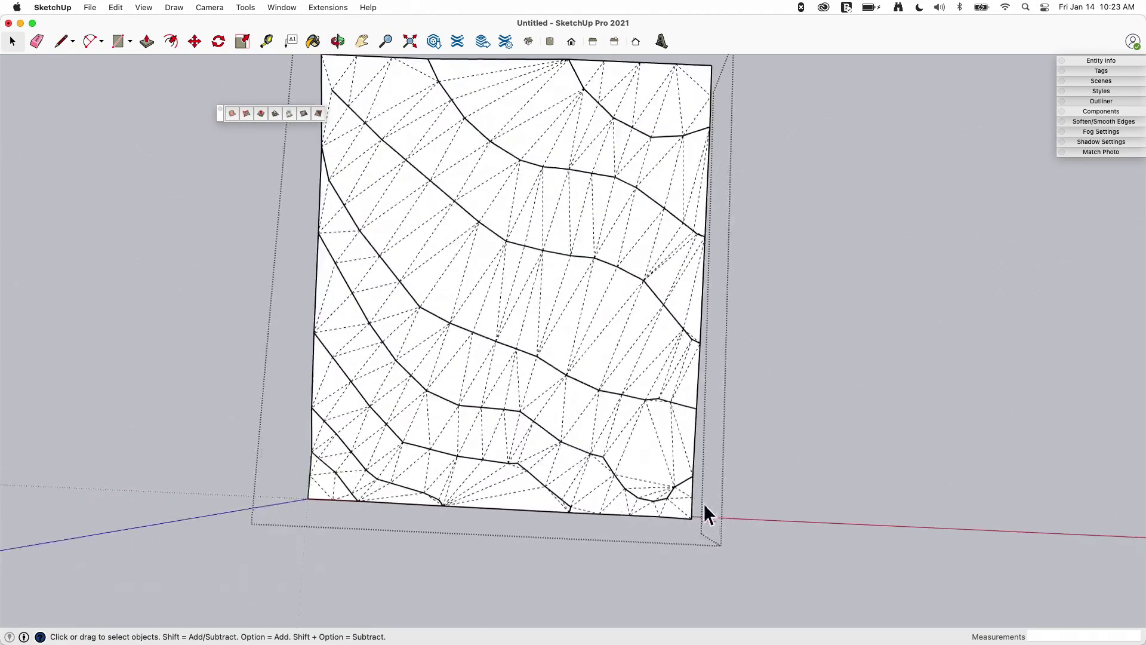
middle_drag(669, 453, 669, 478)
scroll(669, 478, down, 5)
middle_drag(478, 445, 540, 286)
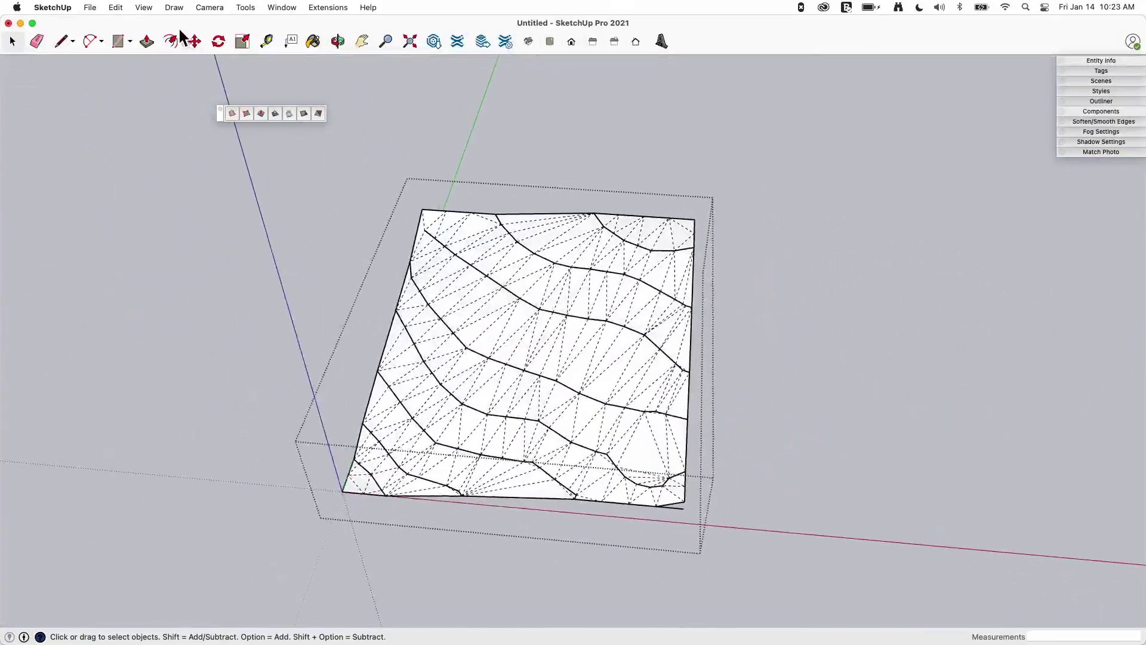
Step: Hide the dashed triangulation edges and move the terrain group to the right of the contours
click(140, 7)
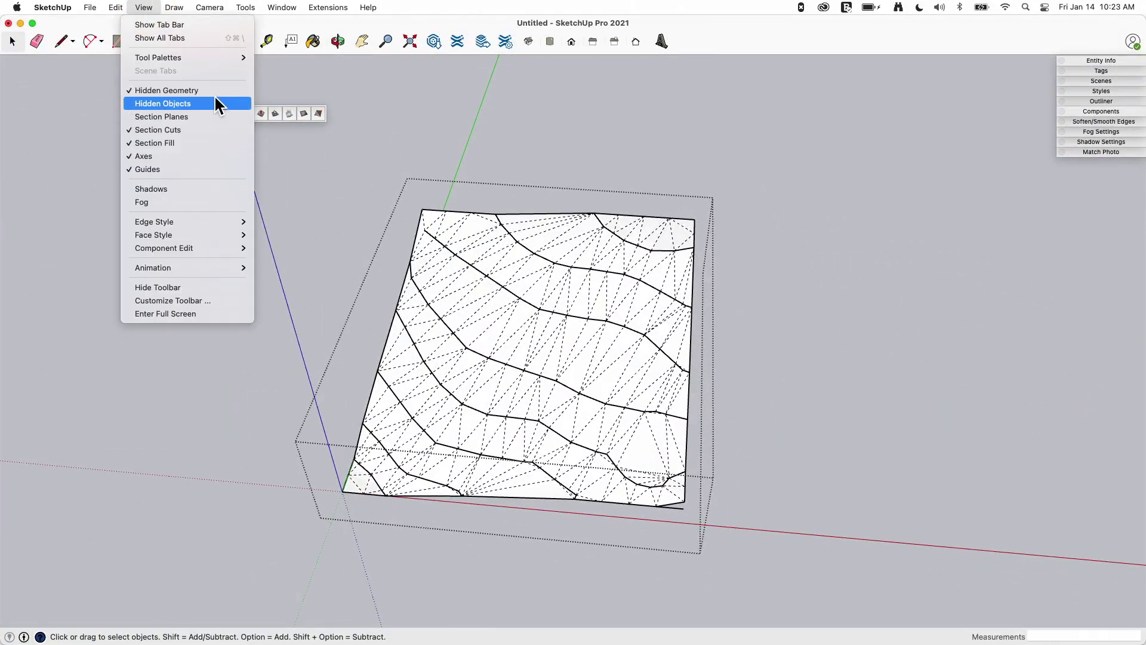
click(213, 90)
click(545, 347)
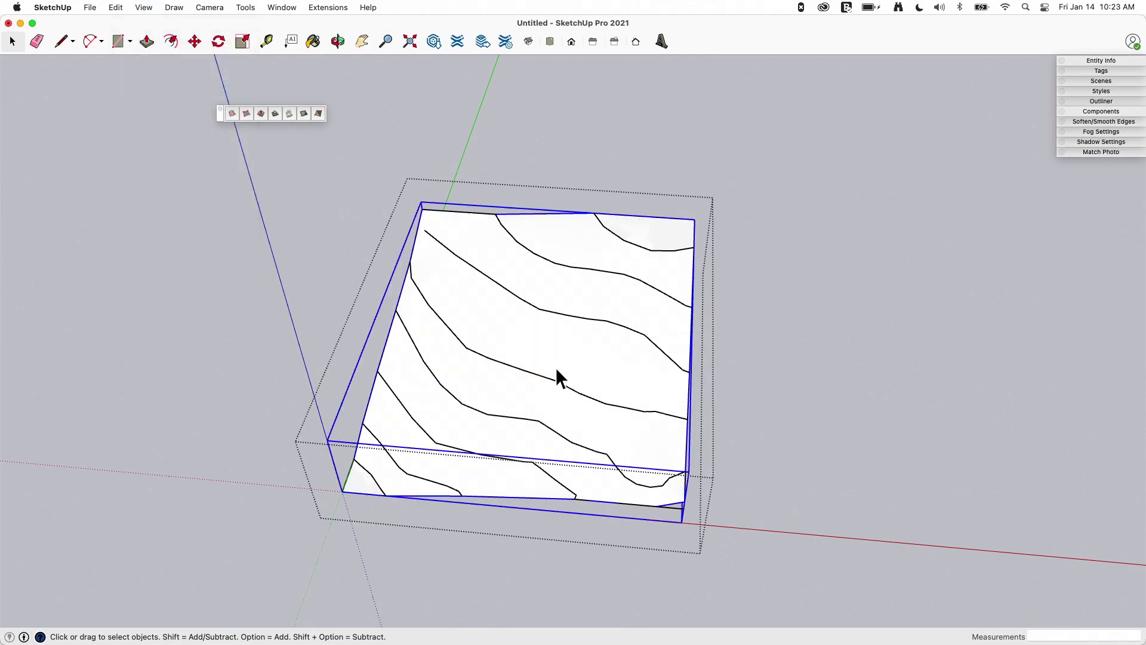
key(m)
click(493, 323)
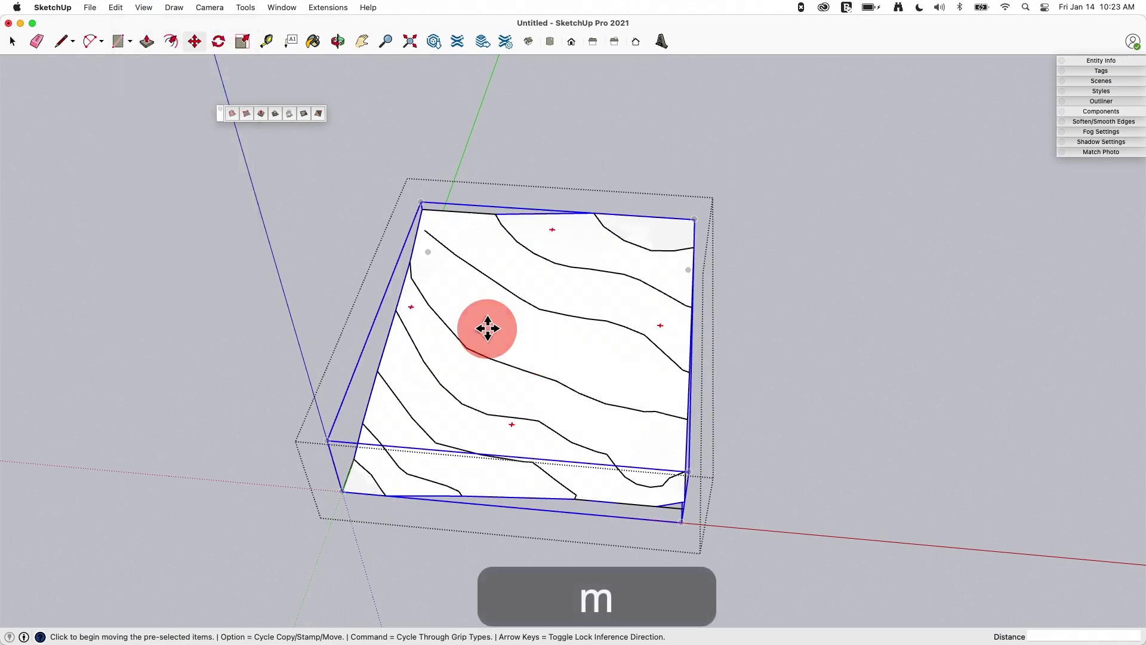
click(893, 356)
middle_drag(893, 356, 439, 213)
Step: Window-select and delete the leftover contour lines and faces, then select the terrain
key(space)
drag(439, 213, 719, 535)
key(BackSpace)
middle_drag(715, 531, 770, 369)
click(770, 369)
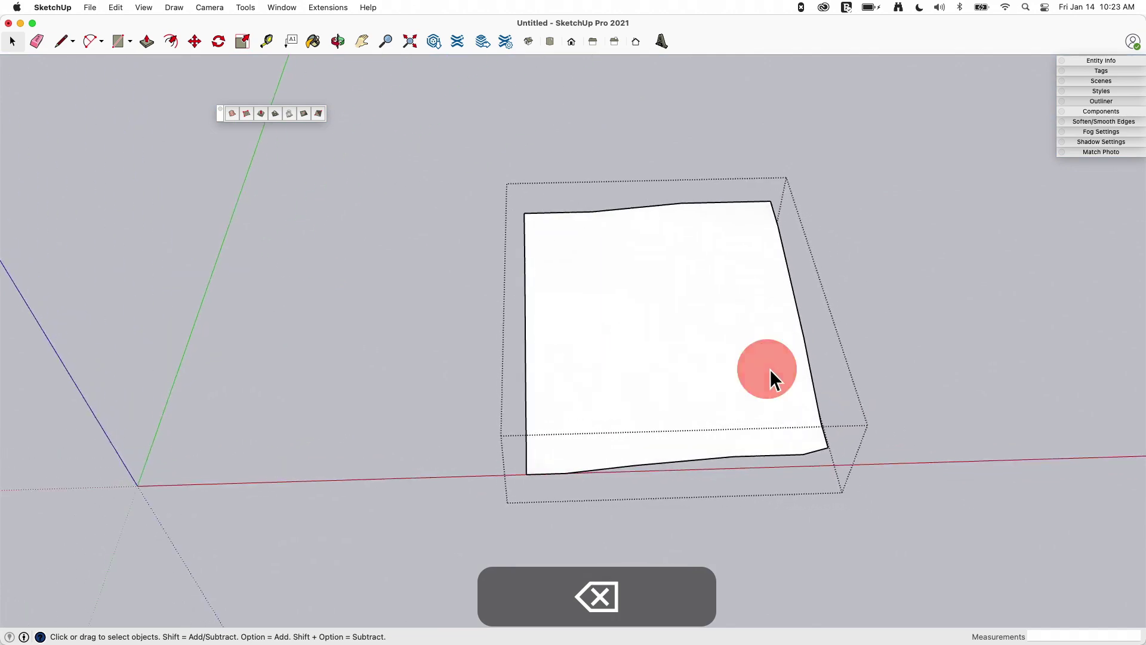
Step: Orbit around the moved terrain, deselect it, and start Sandbox From Scratch beside it
middle_drag(583, 239, 651, 256)
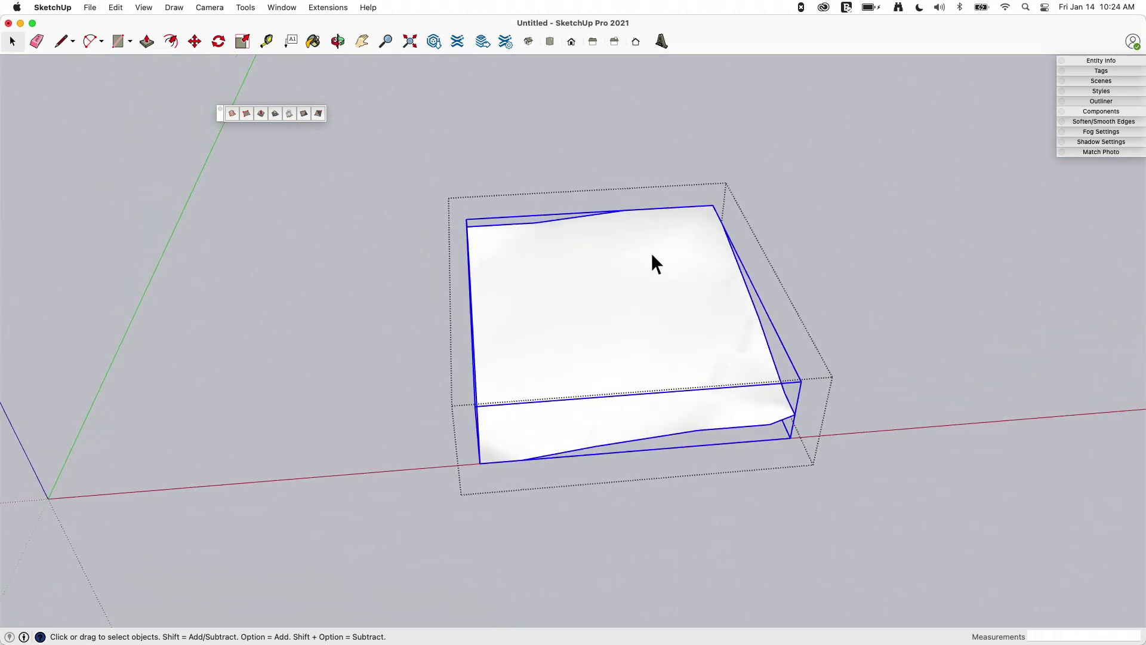
middle_drag(655, 327, 440, 425)
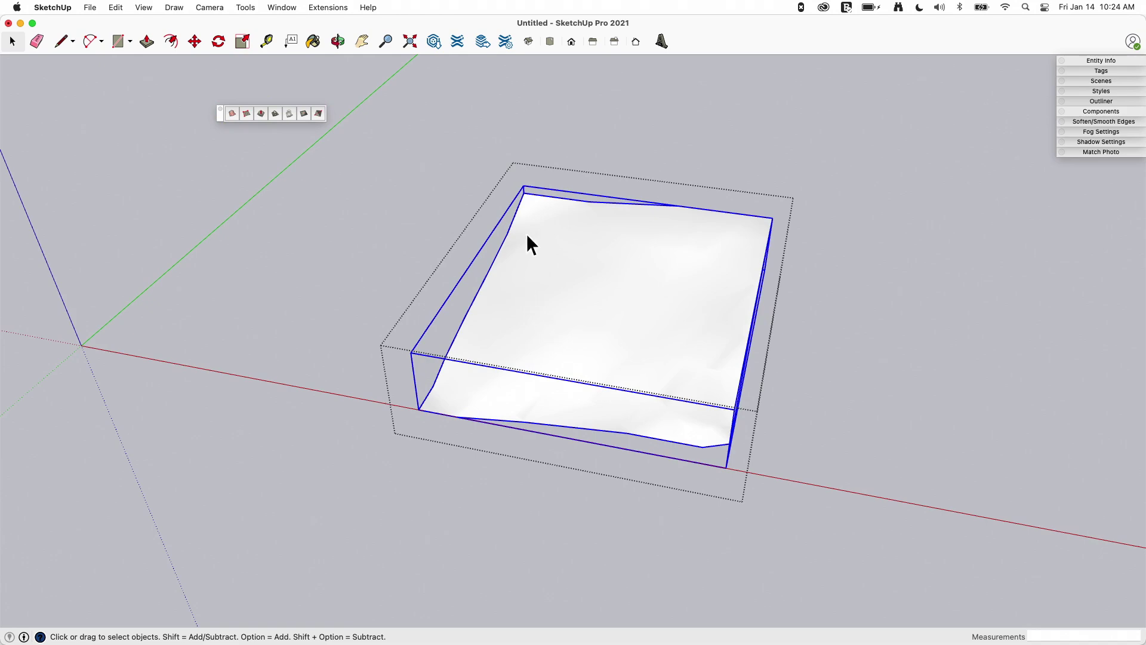
middle_drag(639, 202, 482, 277)
middle_drag(585, 360, 478, 189)
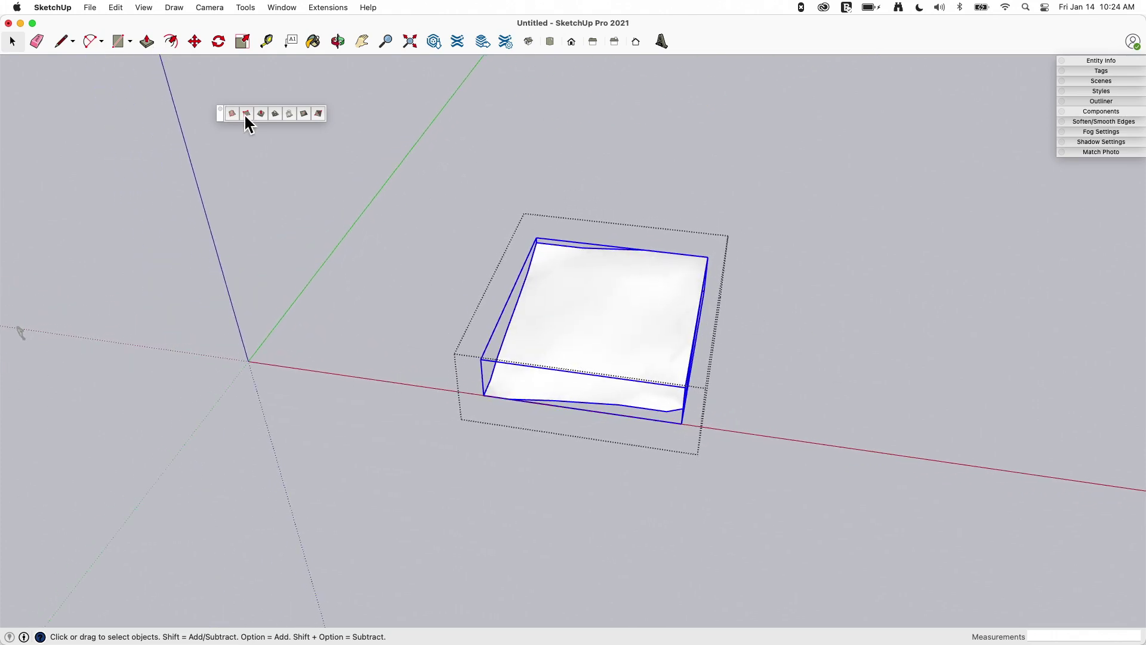
middle_drag(231, 109, 669, 281)
click(870, 277)
middle_drag(870, 277, 754, 287)
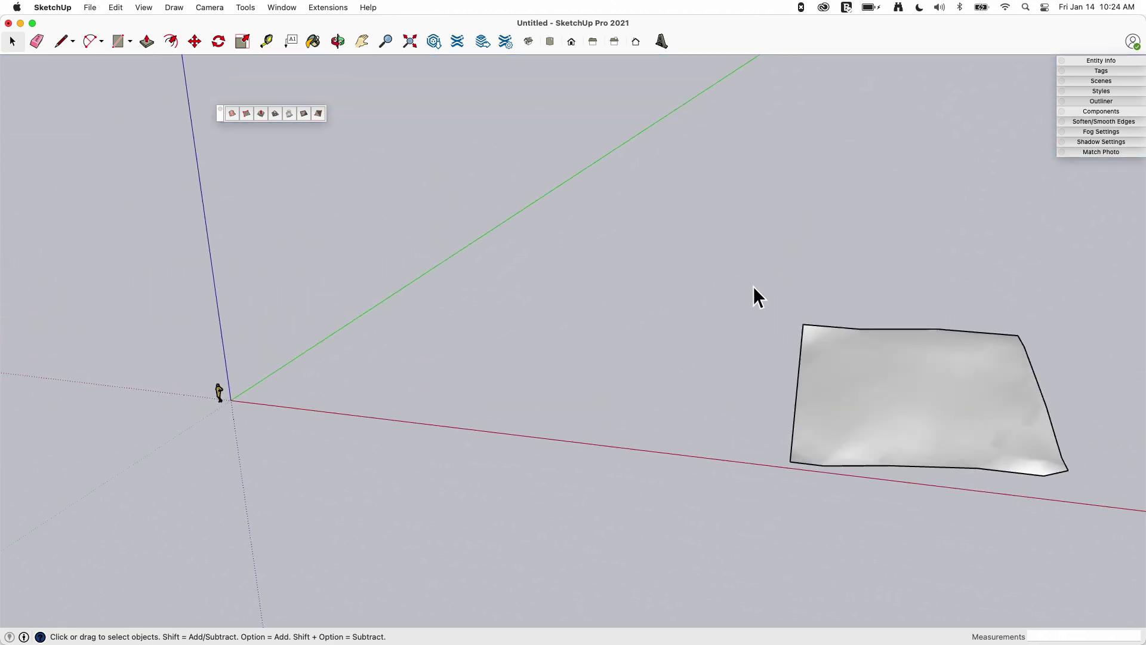
middle_drag(235, 172, 228, 135)
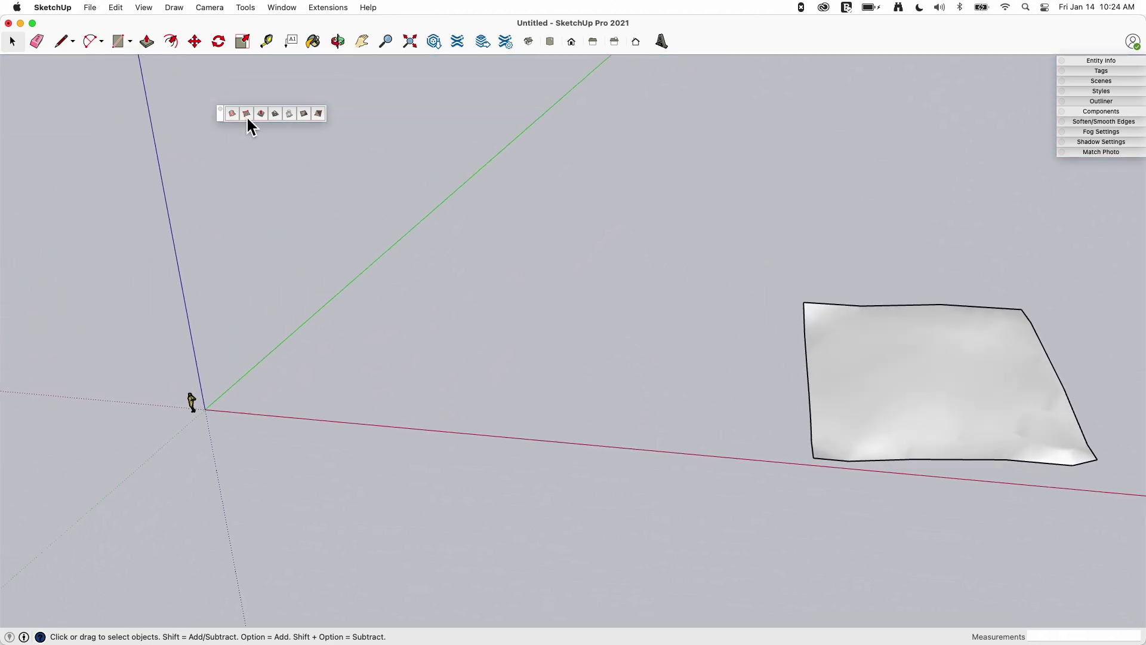
middle_drag(856, 352, 314, 160)
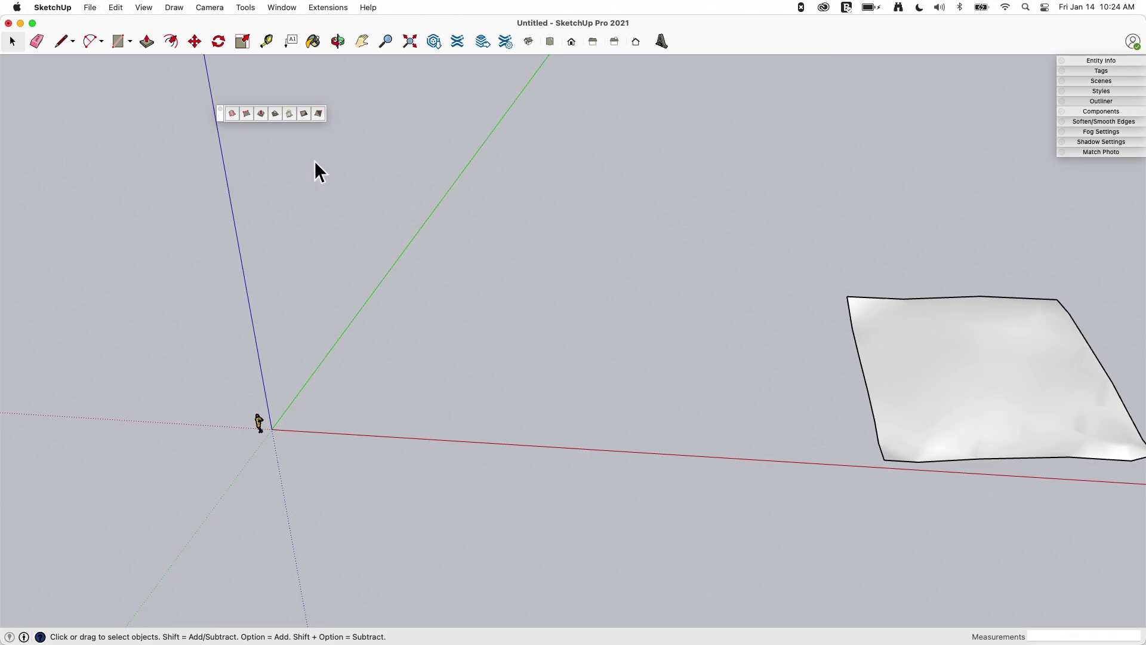
click(246, 114)
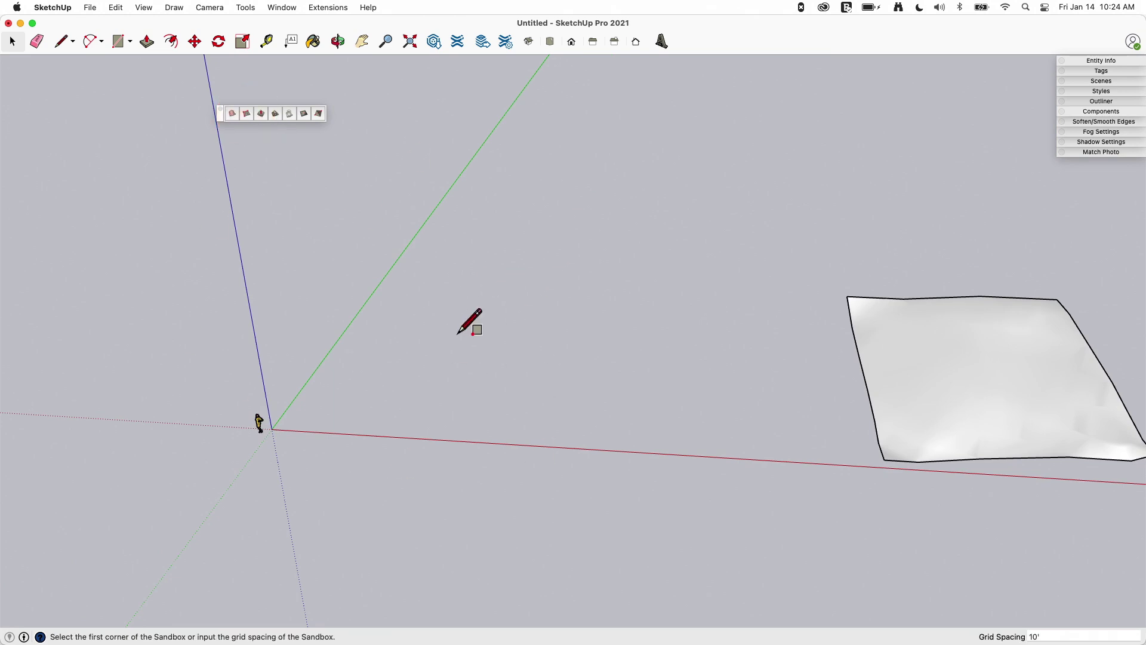
Step: Set the sandbox grid spacing to 24 (2 feet)
middle_drag(365, 380, 354, 371)
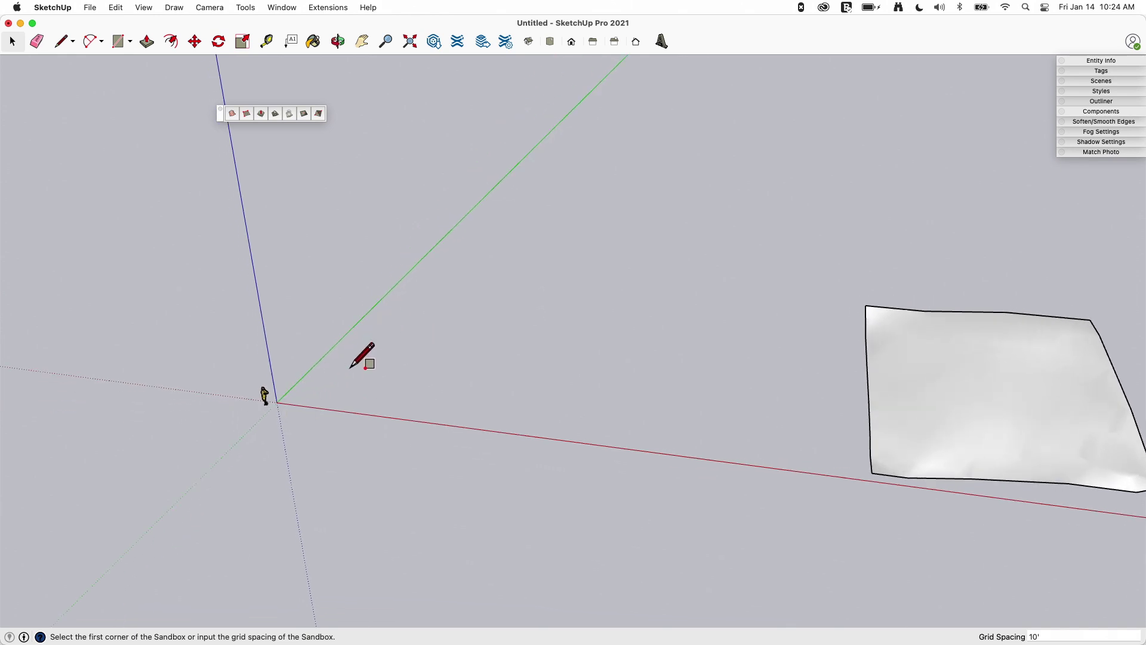
middle_drag(367, 388, 378, 368)
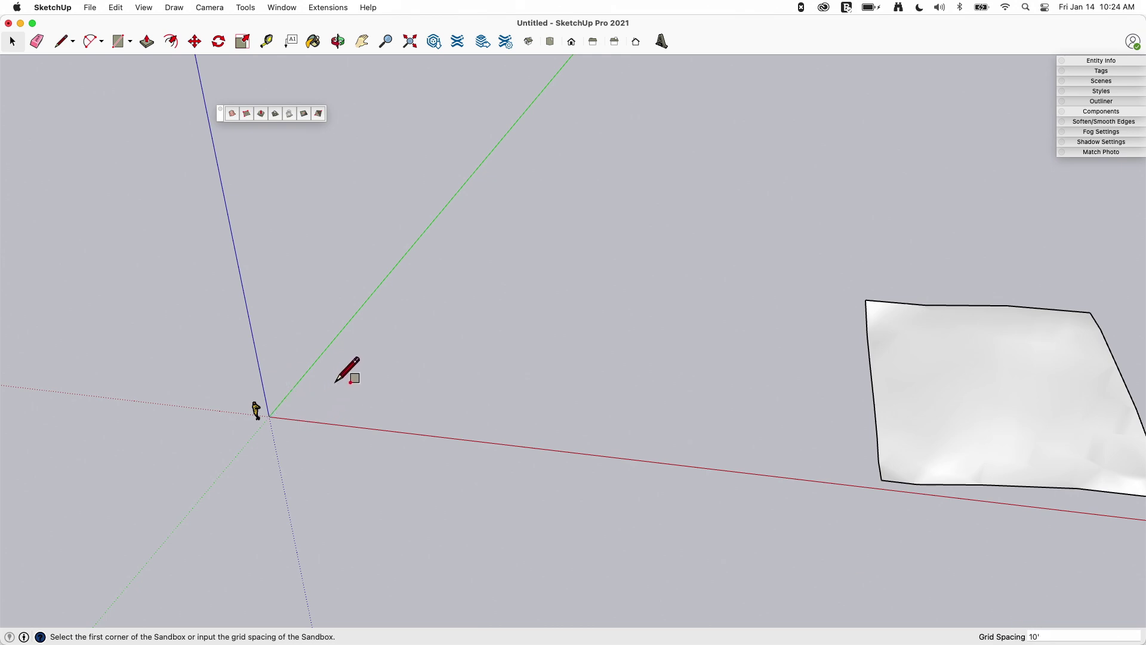
text(24)
key(Return)
Step: Place the grid's first corner at the origin, its length along the green axis, then its width
middle_drag(378, 395, 365, 337)
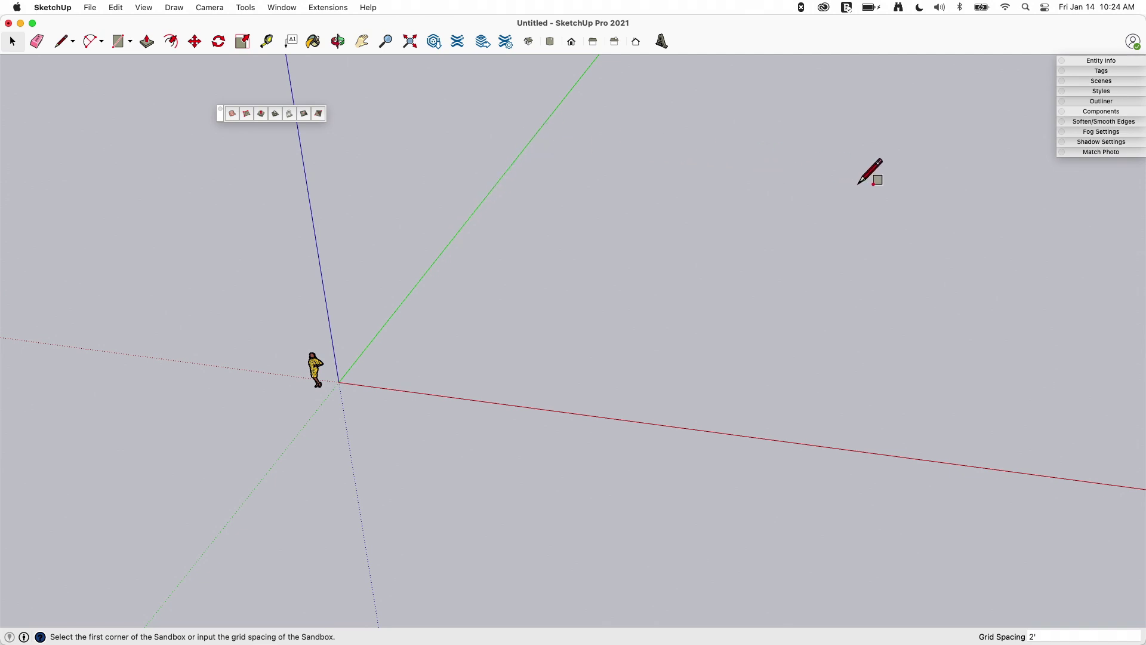
click(339, 382)
mouse_move(487, 213)
middle_down()
mouse_move(501, 192)
mouse_move(486, 133)
mouse_move(507, 141)
middle_up()
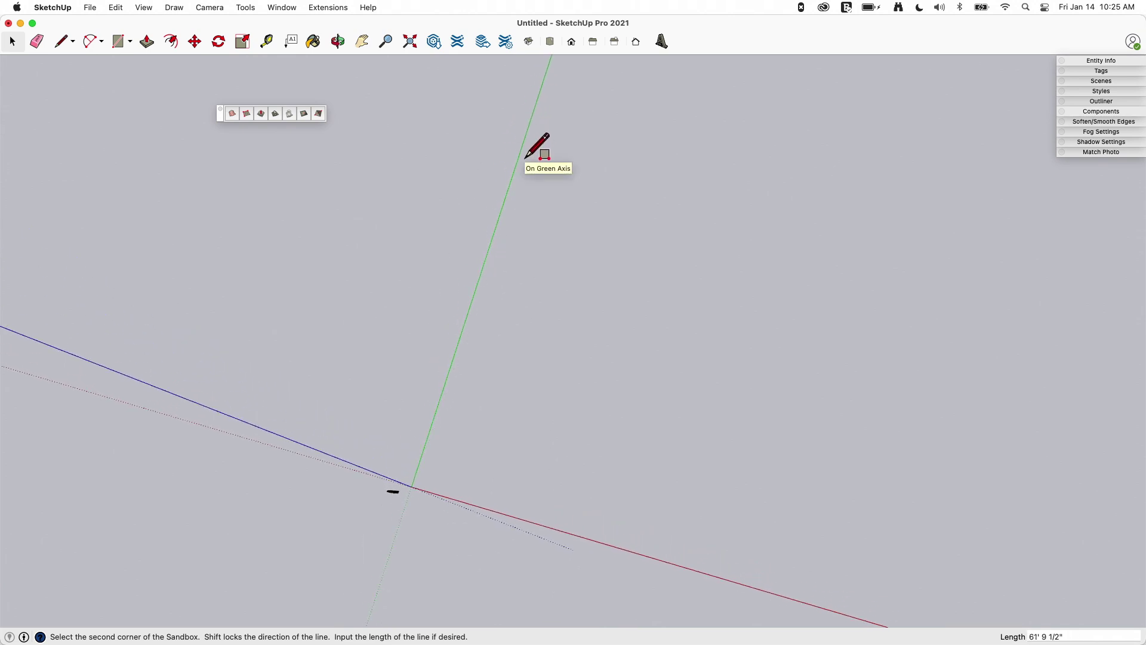
click(471, 309)
middle_drag(593, 322, 616, 251)
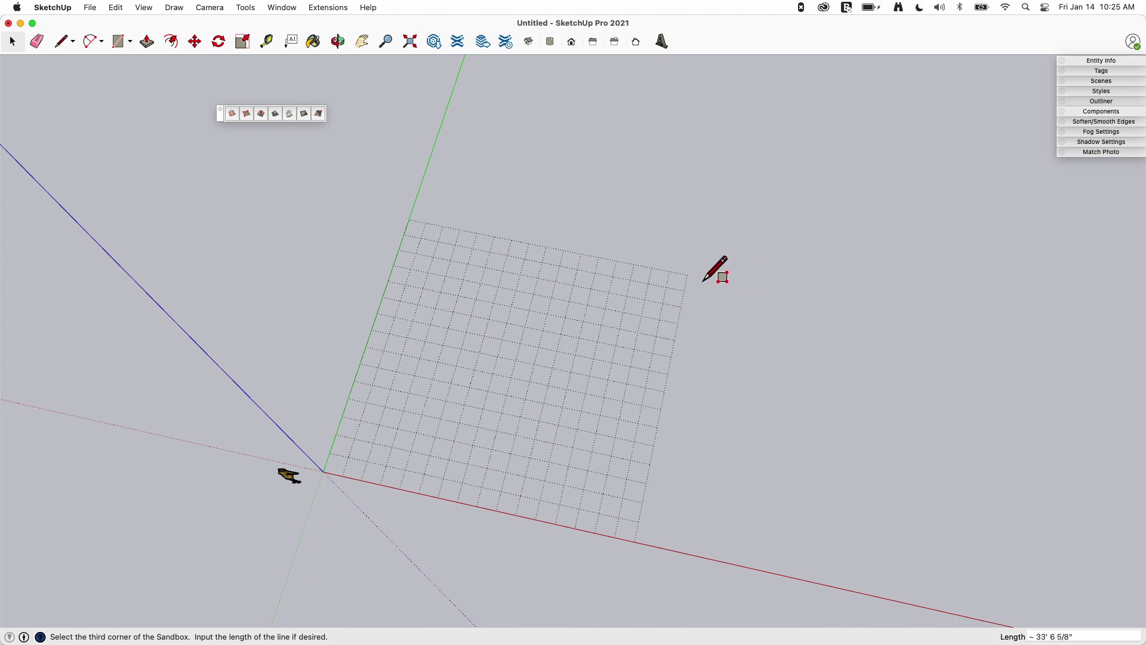
click(664, 272)
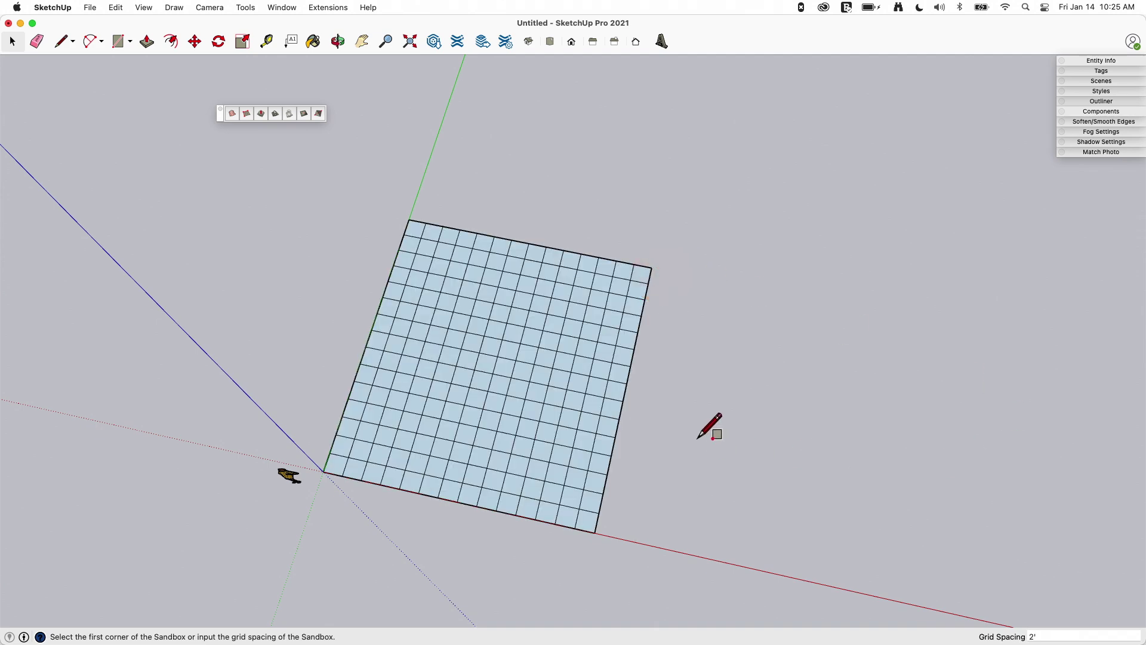
Step: Select the new sandbox grid and open its group for editing
middle_drag(708, 468, 499, 213)
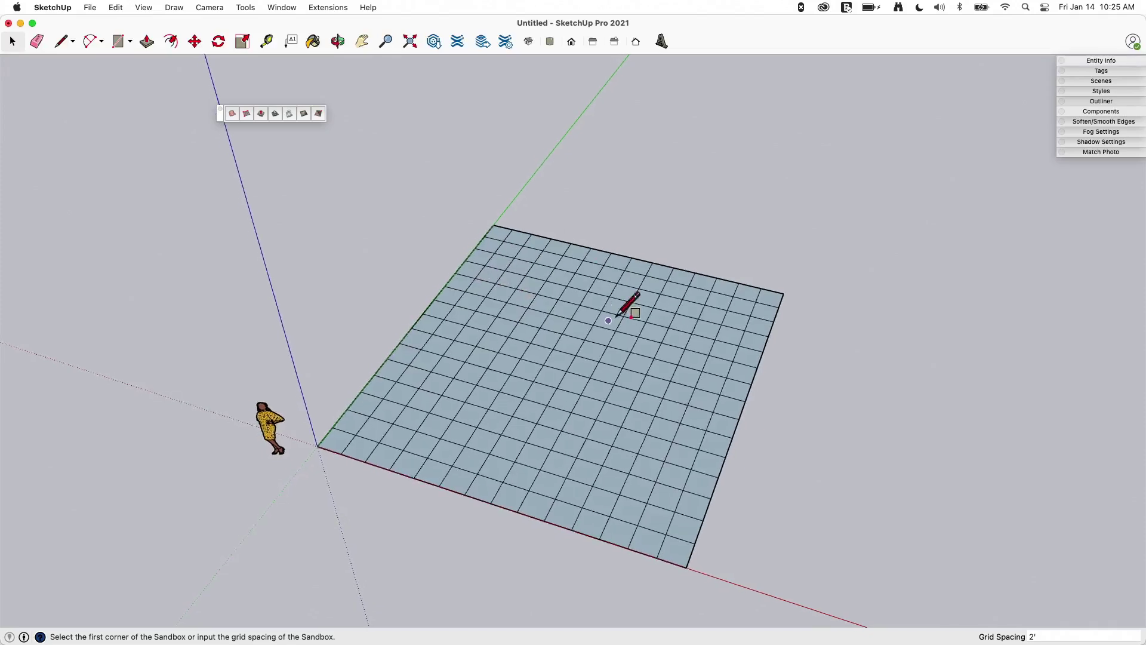
middle_drag(617, 315, 183, 118)
click(17, 41)
click(553, 400)
middle_drag(625, 331, 418, 227)
middle_drag(224, 111, 432, 358)
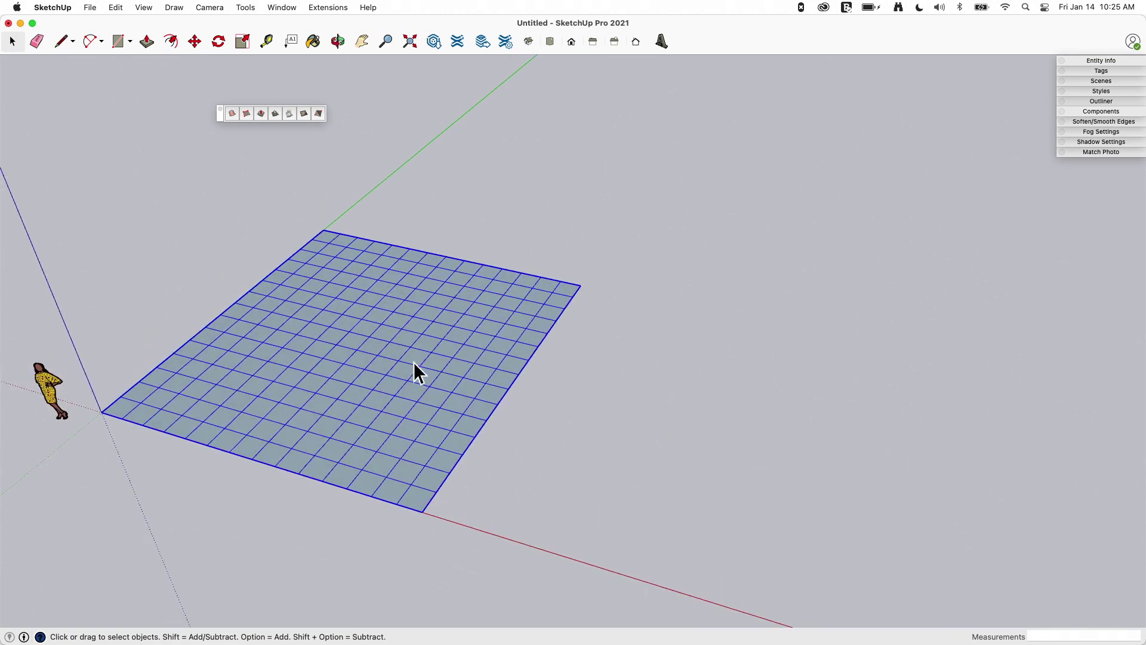
double_click(414, 362)
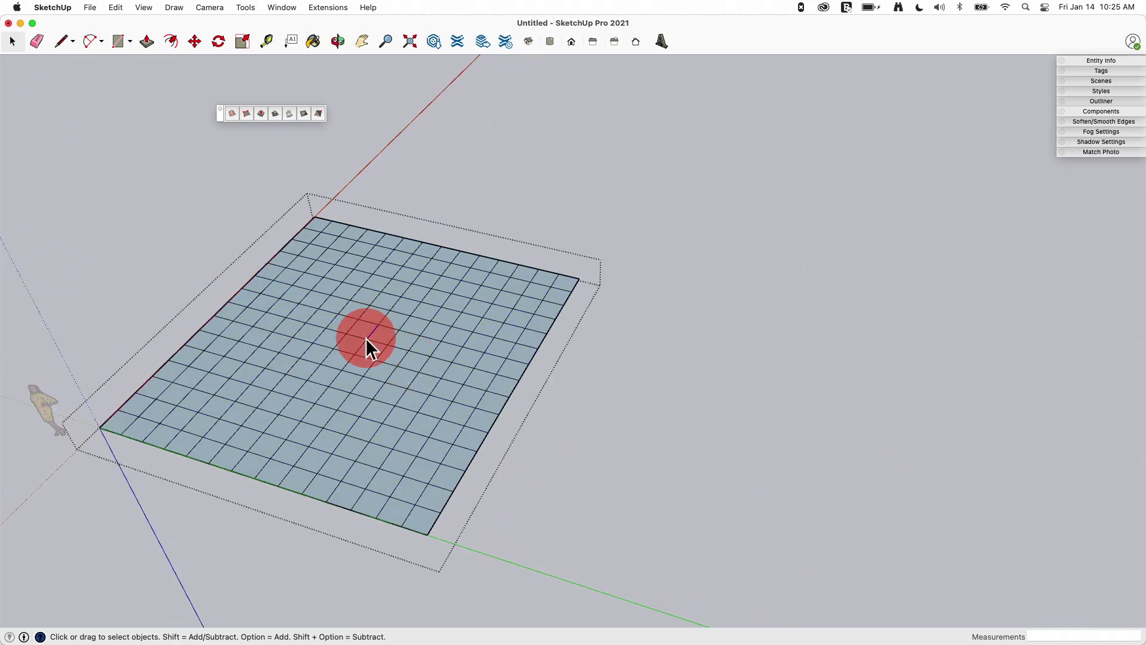
Step: Turn on Hidden Geometry to show the dashed diagonals triangulating each grid square
click(351, 347)
middle_drag(383, 395, 442, 158)
scroll(346, 220, up, 3)
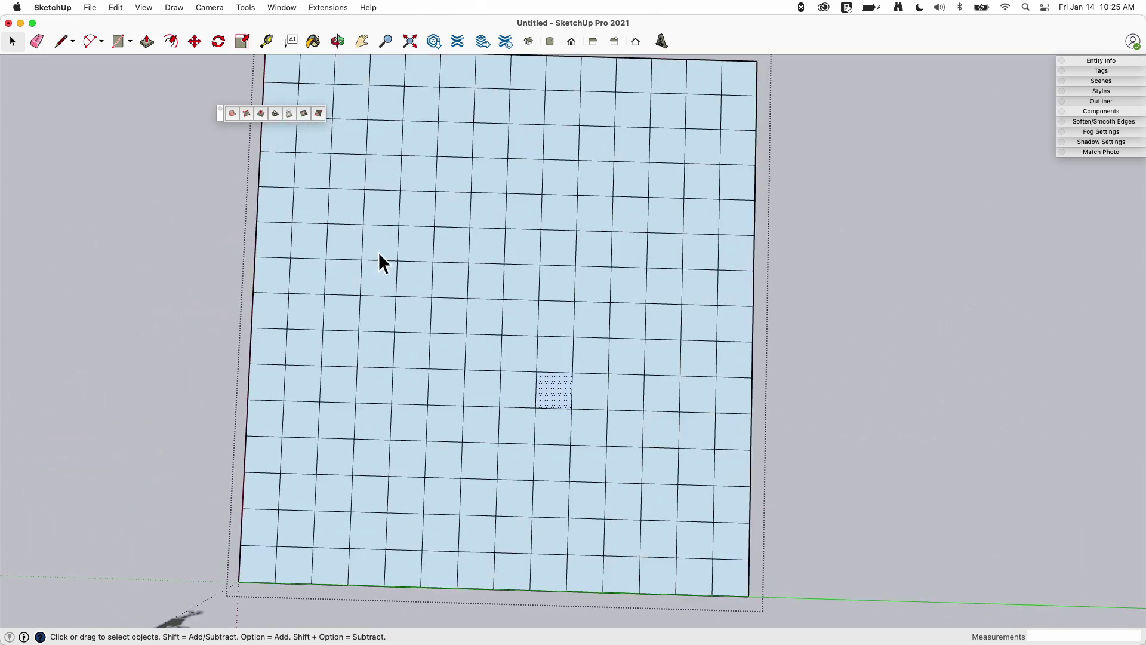
middle_drag(351, 227, 99, 65)
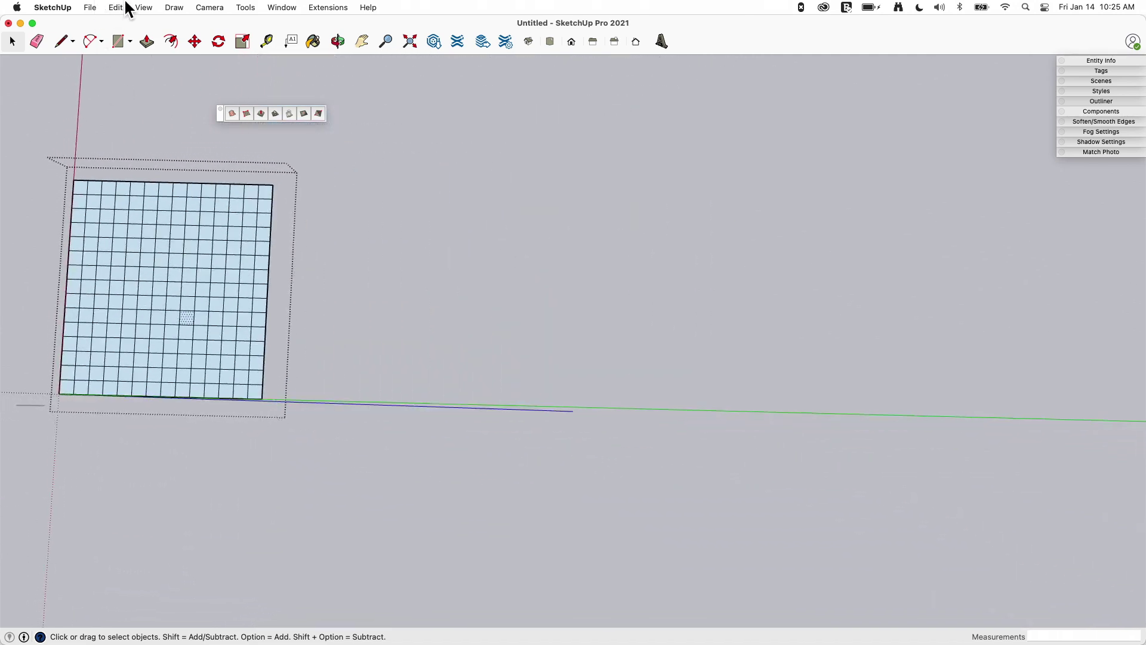
click(149, 8)
click(166, 91)
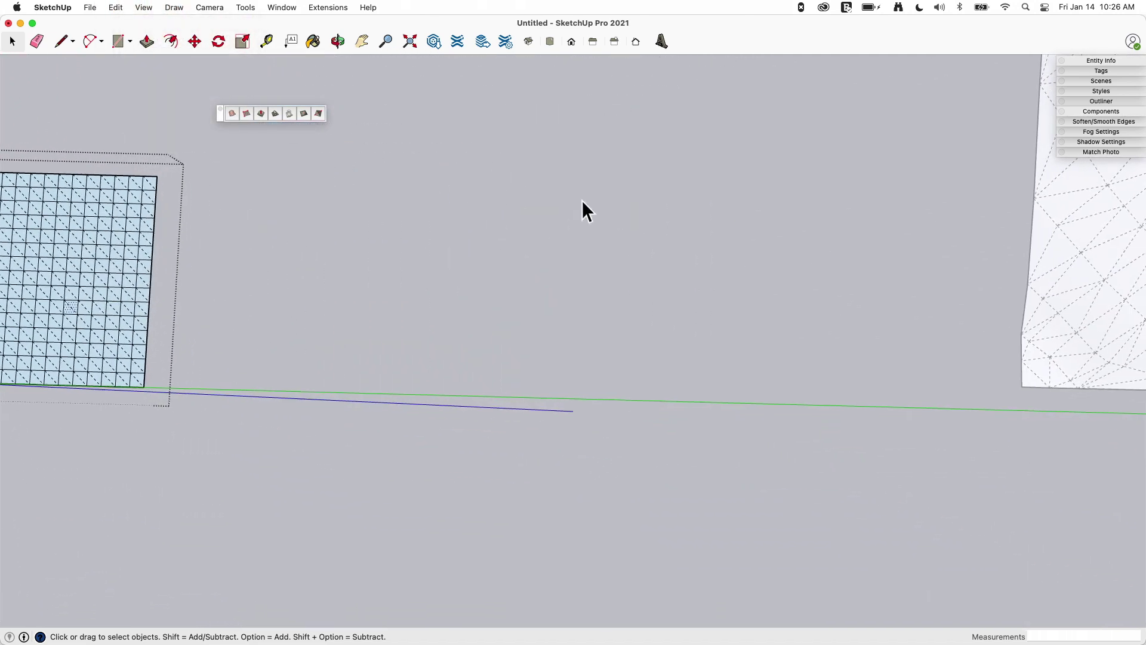
middle_drag(706, 213, 731, 189)
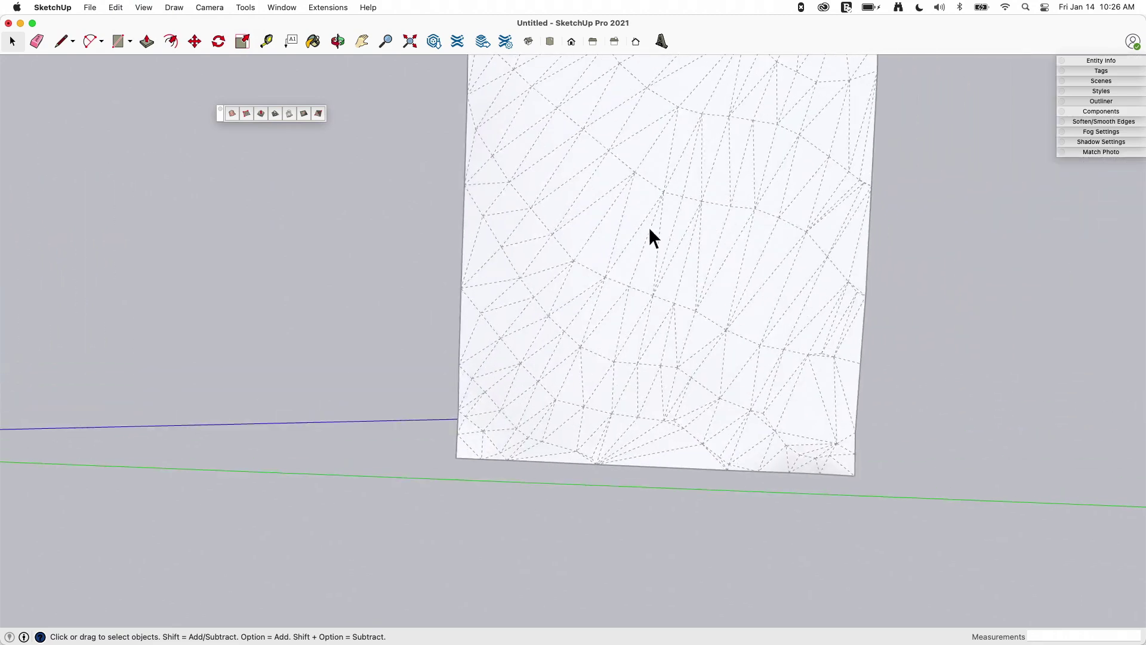
middle_drag(797, 308, 599, 325)
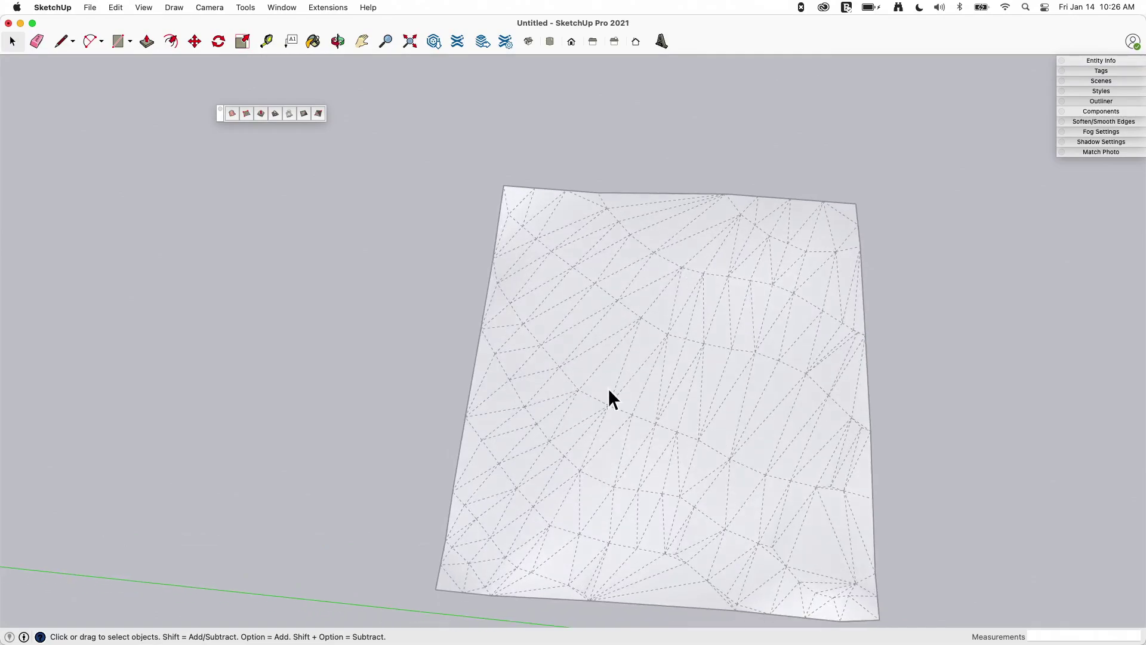
middle_drag(717, 439, 518, 337)
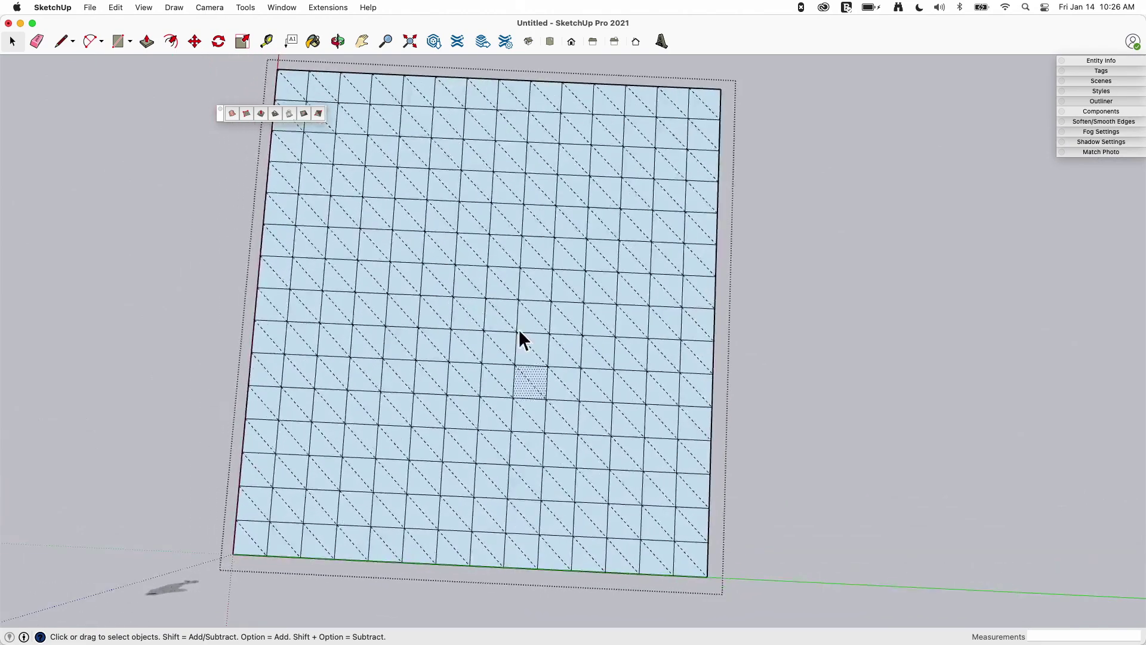
Step: Select another face of the sandbox grid and orbit from several angles to inspect its triangulated faces
click(500, 288)
middle_drag(527, 287, 577, 550)
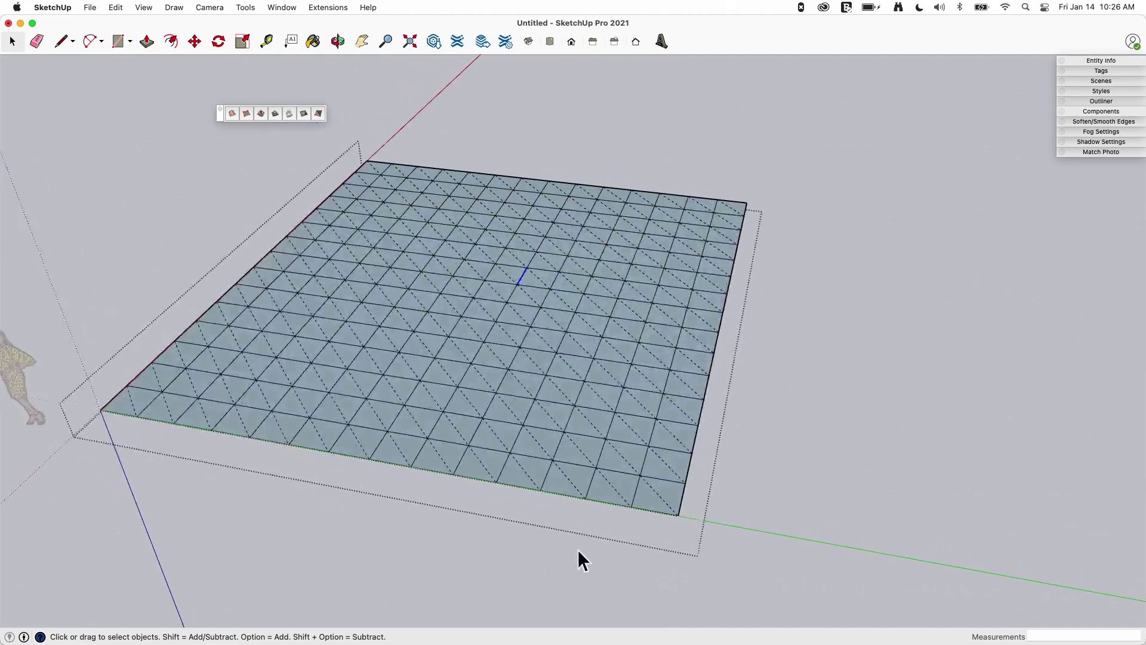
middle_drag(372, 245, 249, 109)
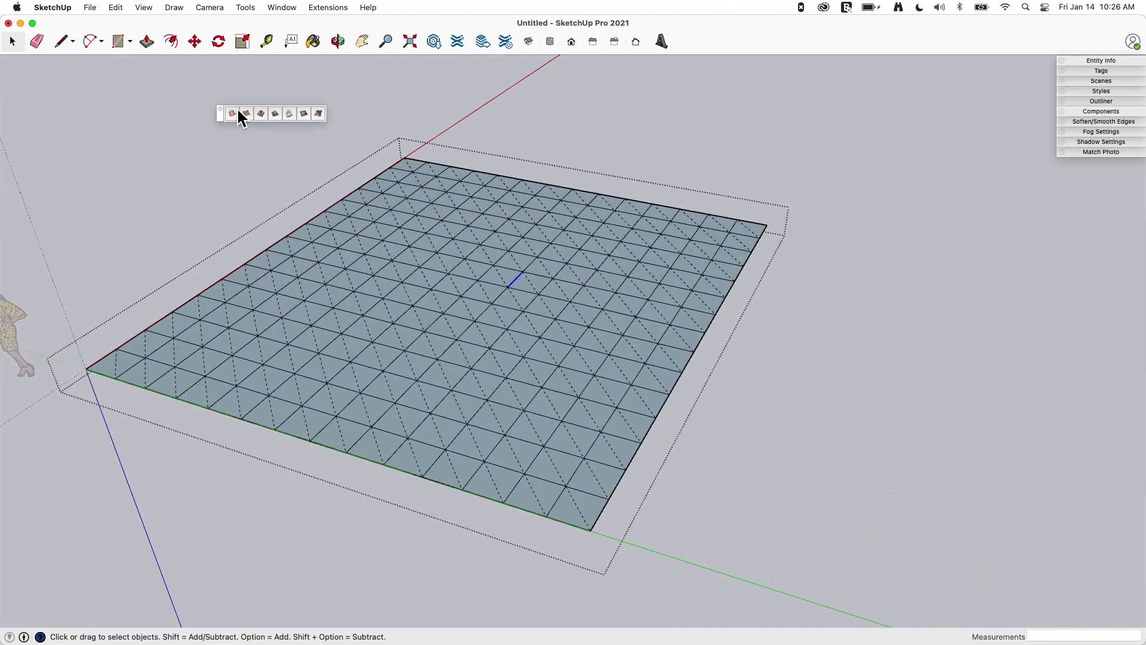
middle_drag(332, 123, 420, 205)
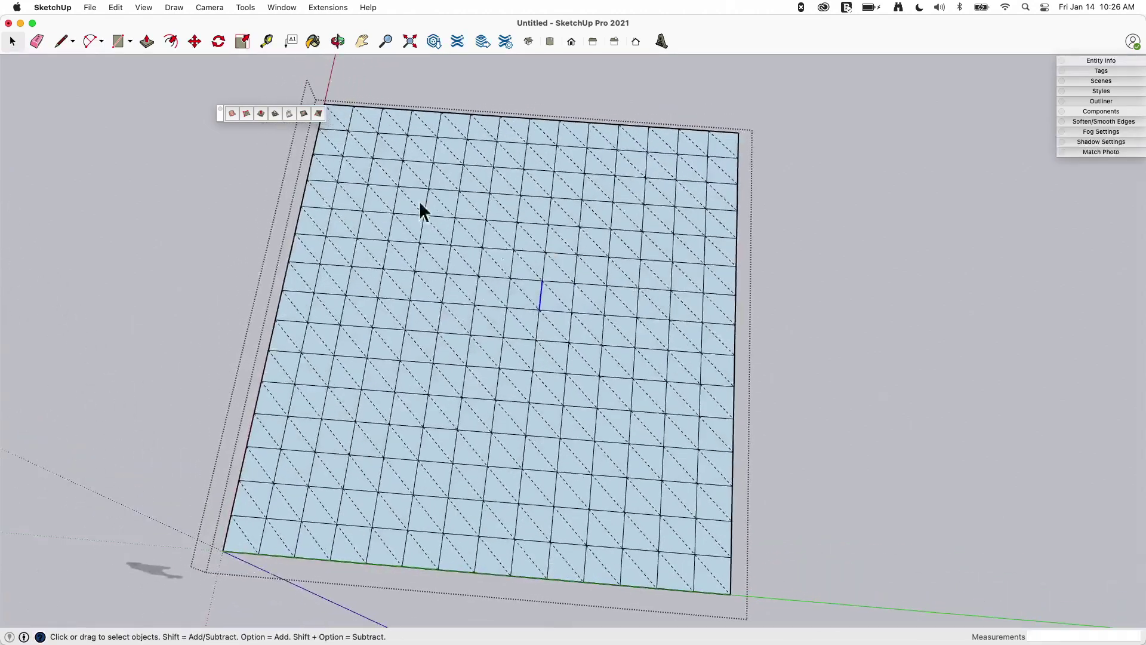
middle_drag(325, 225, 469, 192)
middle_drag(612, 329, 639, 368)
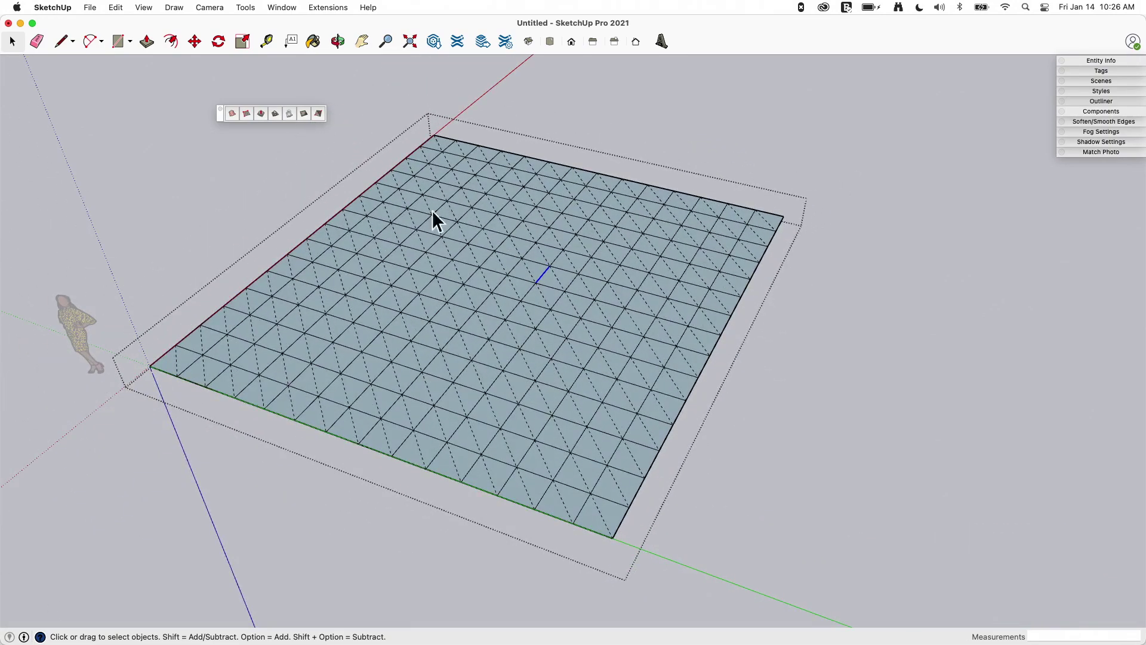
middle_drag(608, 170, 457, 334)
middle_drag(664, 207, 251, 123)
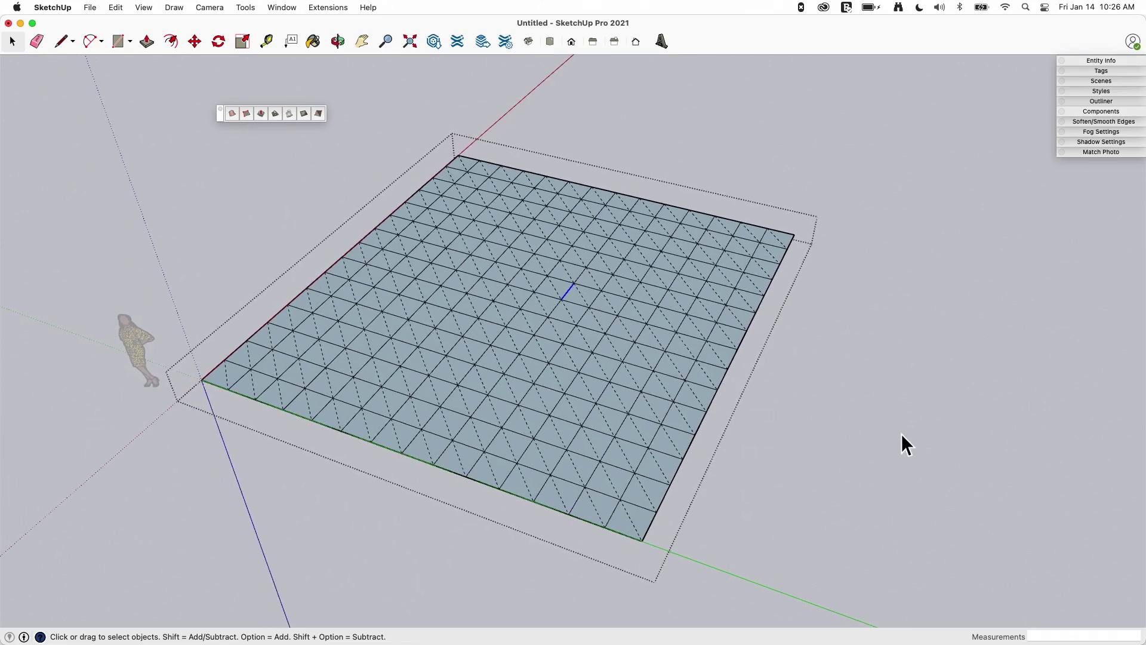
middle_drag(901, 435, 487, 333)
middle_drag(556, 248, 492, 246)
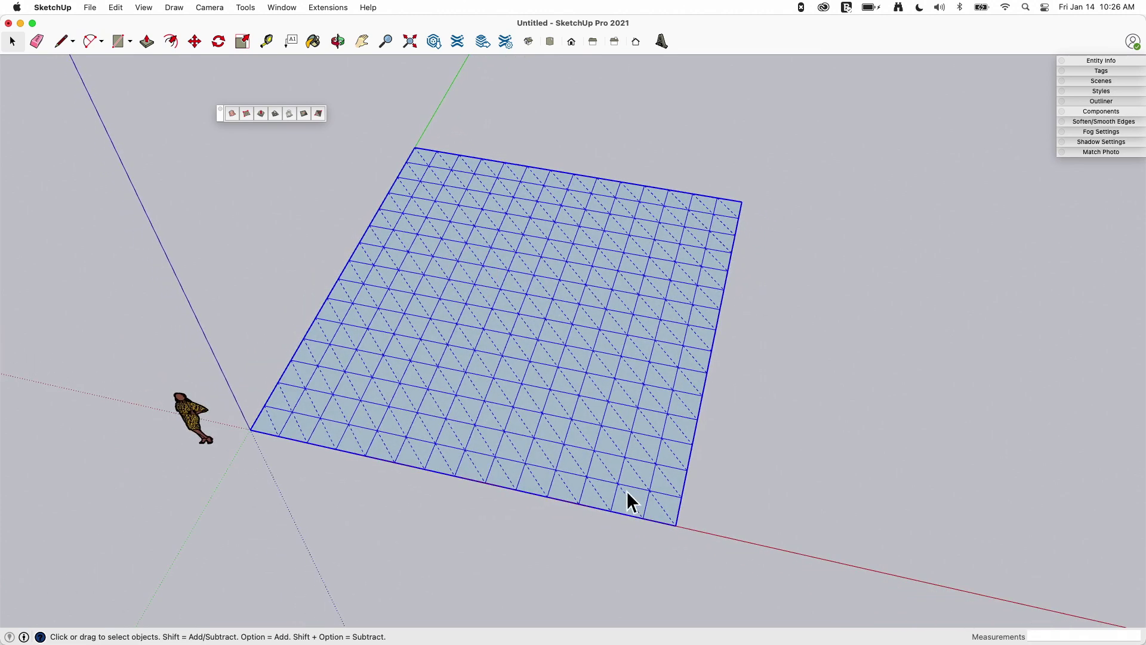
middle_drag(627, 499, 389, 344)
middle_drag(440, 237, 400, 370)
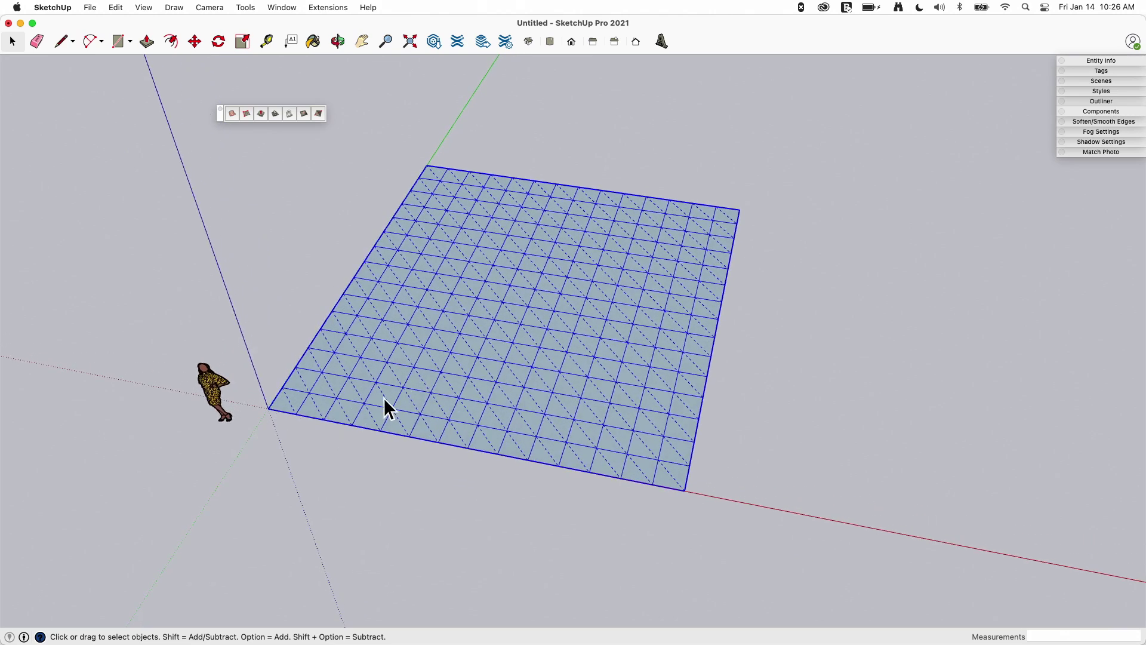
middle_drag(378, 404, 610, 357)
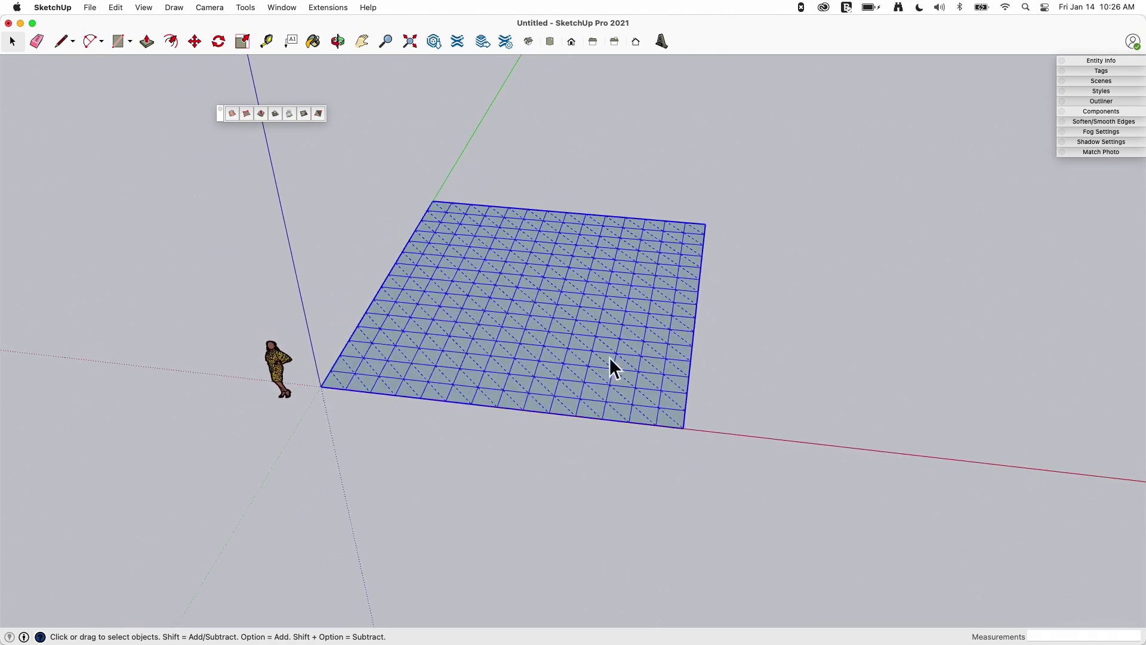
middle_drag(550, 312, 621, 277)
middle_drag(614, 228, 573, 185)
middle_drag(538, 245, 540, 286)
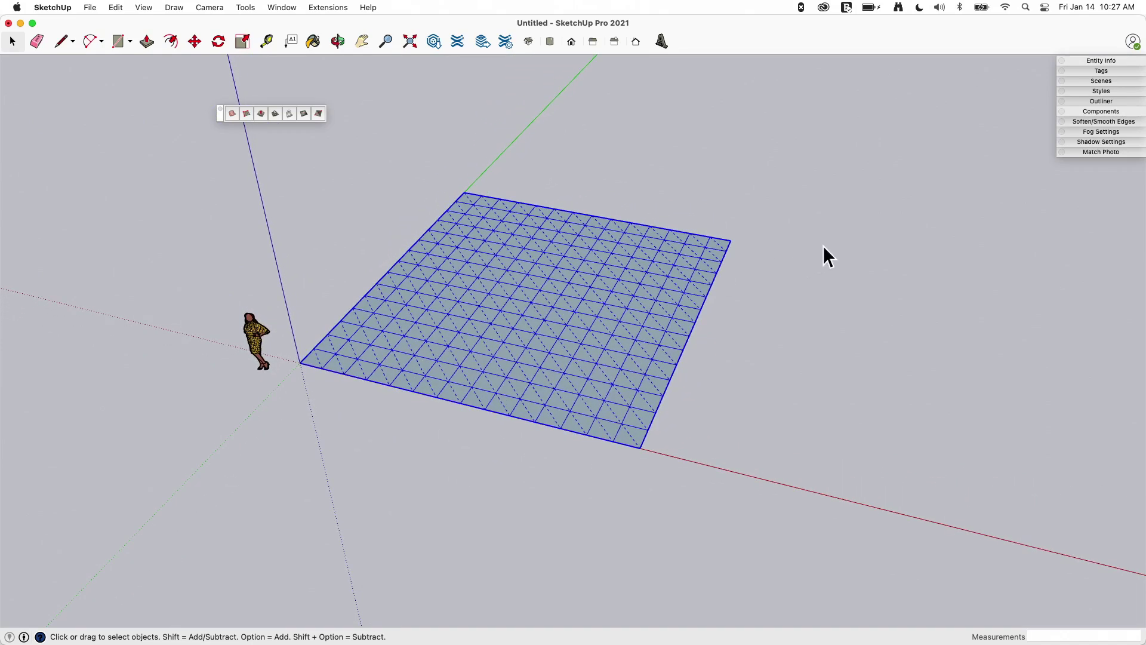